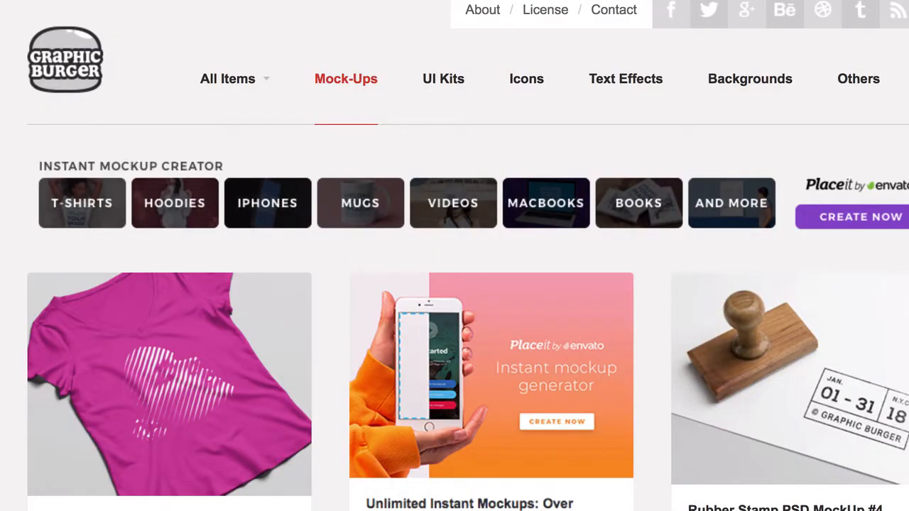
Browse the GraphicBurger mock-ups page down to the leggings and van mockups.
scroll(454, 285, down, 3)
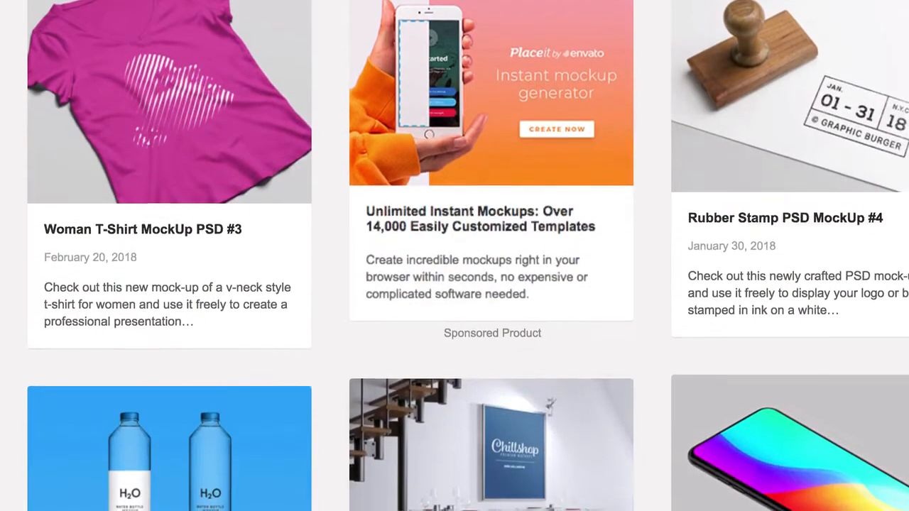
scroll(454, 284, down, 4)
scroll(454, 284, down, 5)
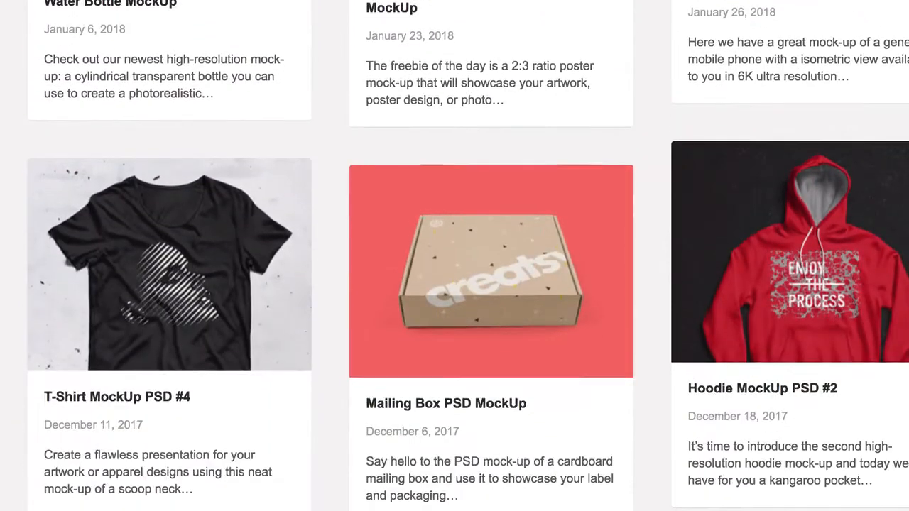
scroll(454, 284, down, 5)
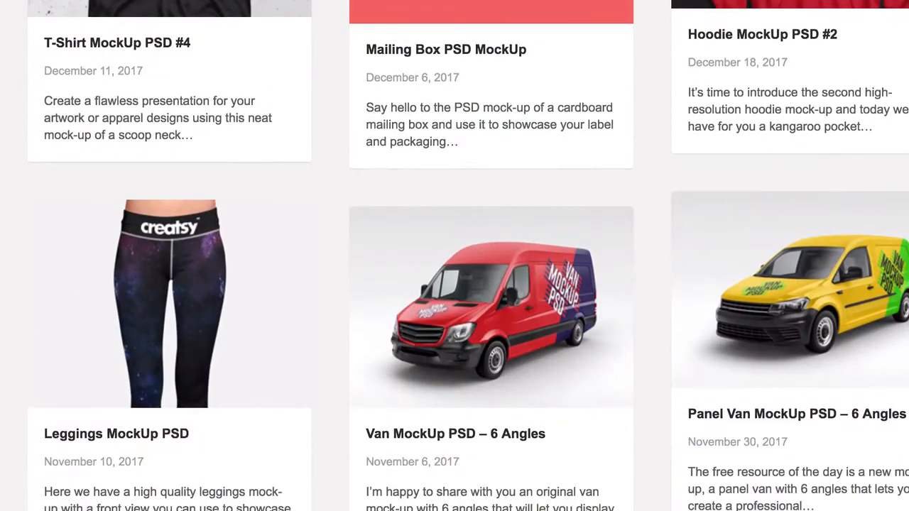
scroll(454, 284, down, 3)
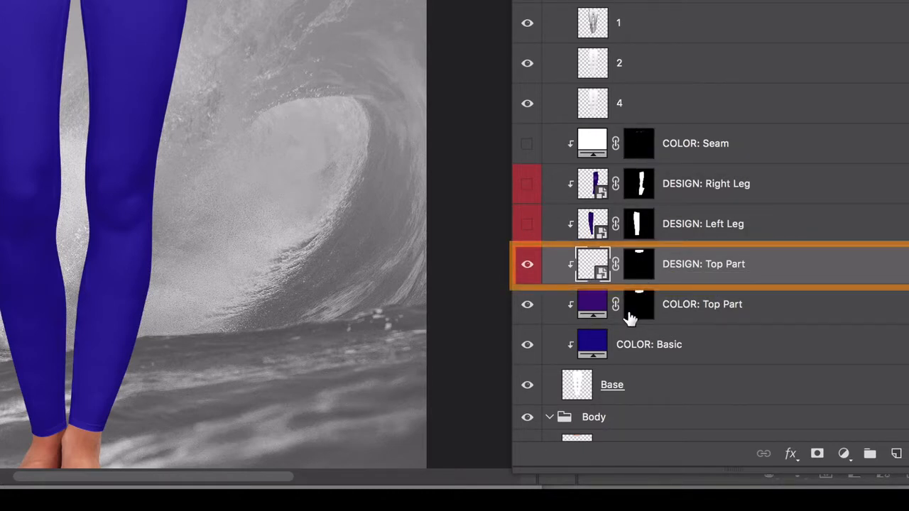
Open the contents of the "DESIGN: Top Part" smart object for editing, checking the waistband in the leggings mockup.
double_click(594, 268)
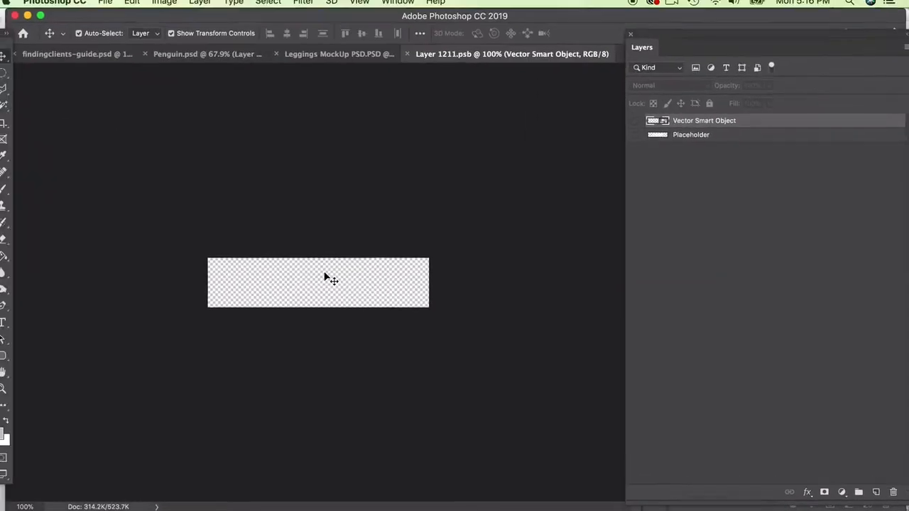
click(365, 61)
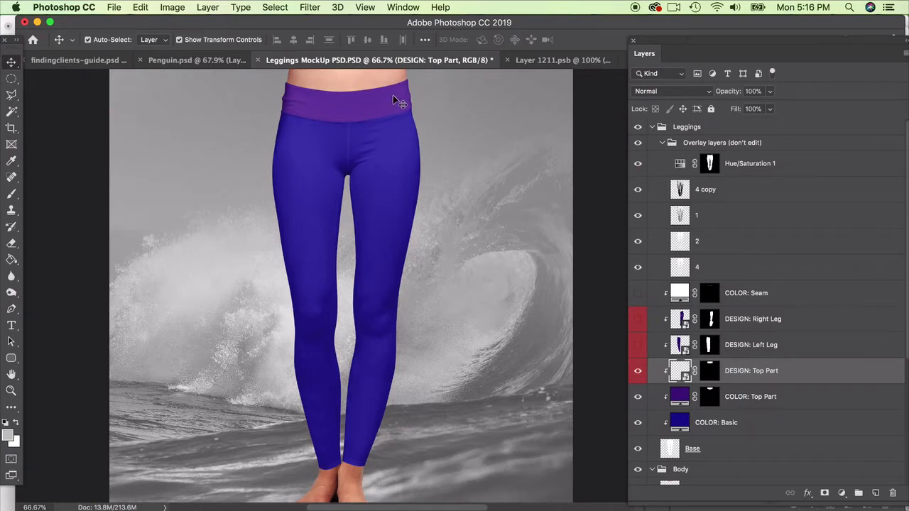
click(568, 62)
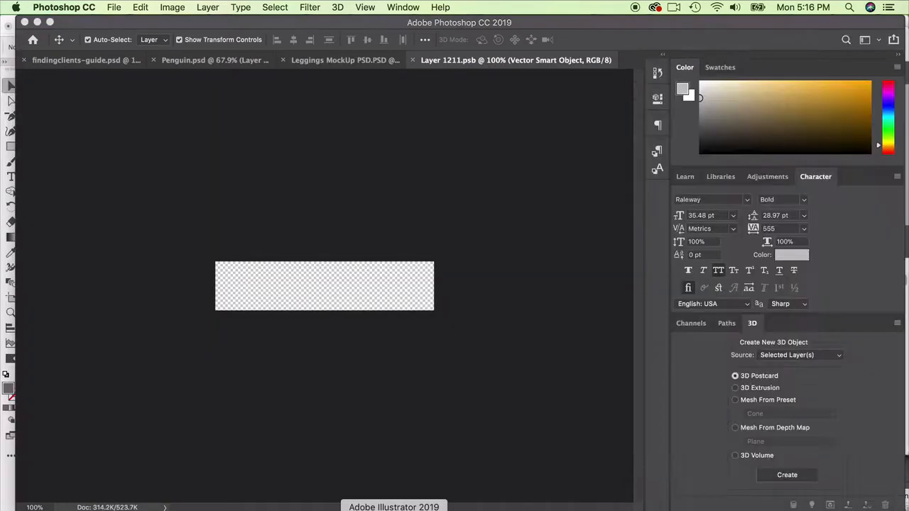
Switch to Illustrator and copy the white wave icon of the stacked logo in the Single Color section.
click(368, 507)
drag(309, 34, 412, 14)
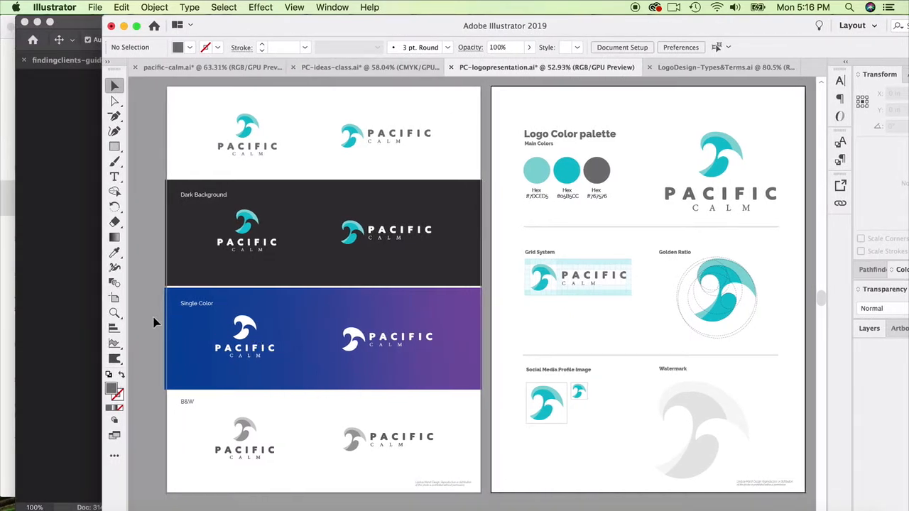
drag(163, 324, 268, 363)
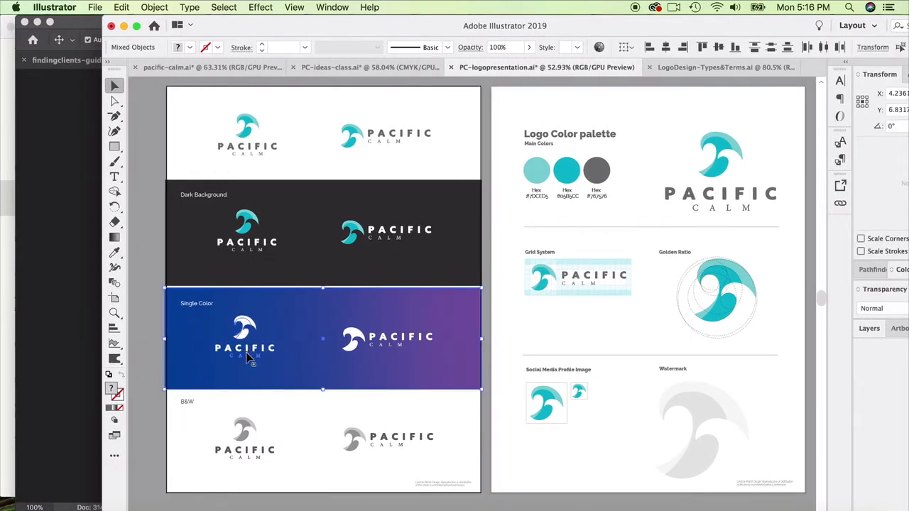
click(248, 329)
key(super+c)
Switch to Photoshop, paste the wave icon into Layer 1211.psb, and scale it down near the canvas centre.
click(75, 254)
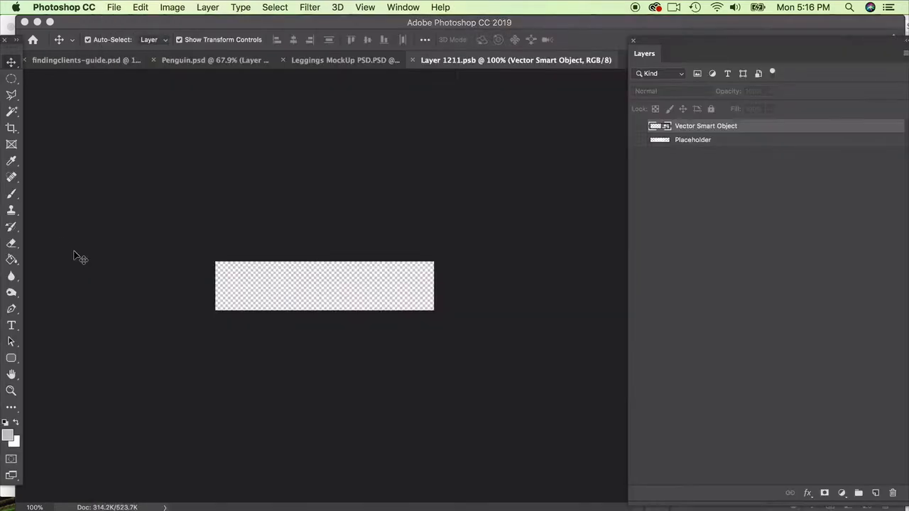
key(super+v)
drag(350, 263, 324, 283)
key(Return)
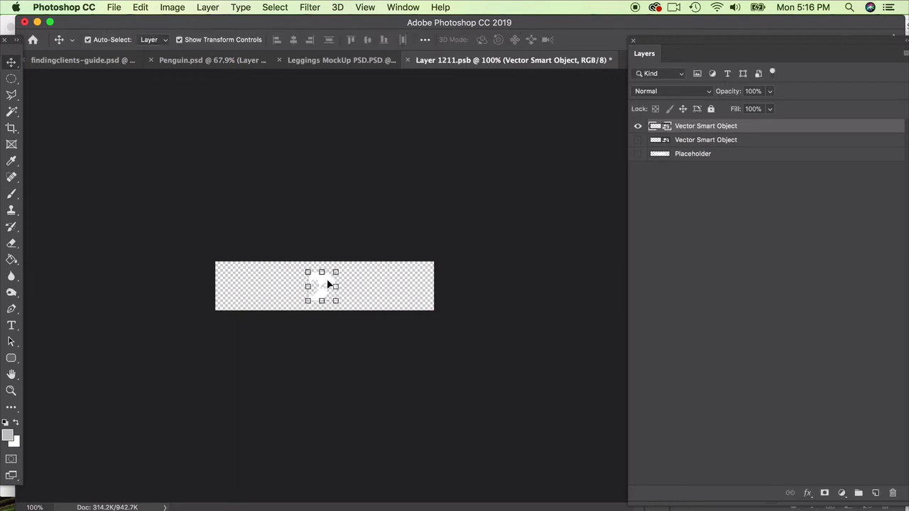
Close Layer 1211.psb with its changes saved and deselect the layer in the leggings mockup.
click(409, 60)
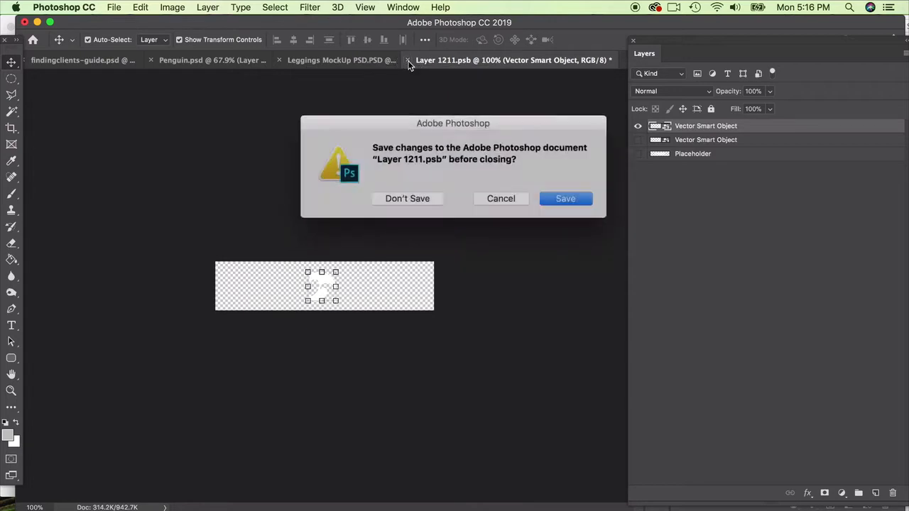
click(558, 197)
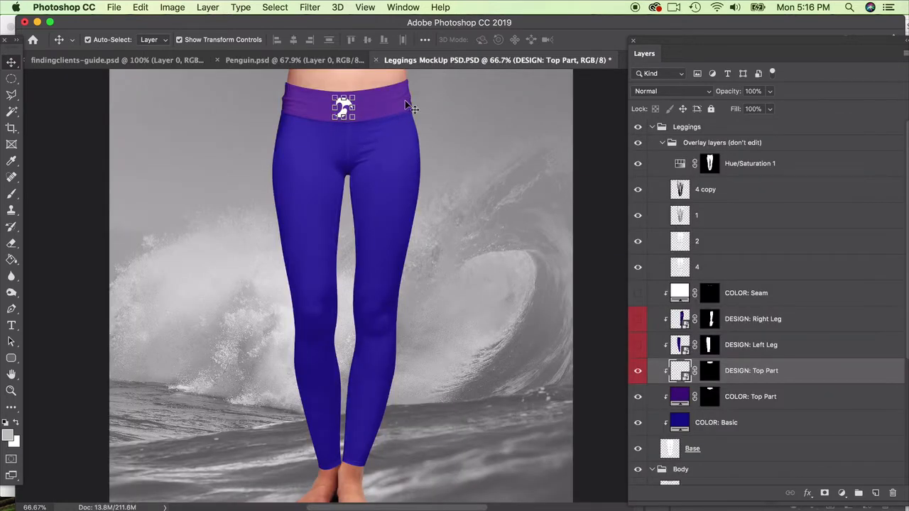
click(493, 111)
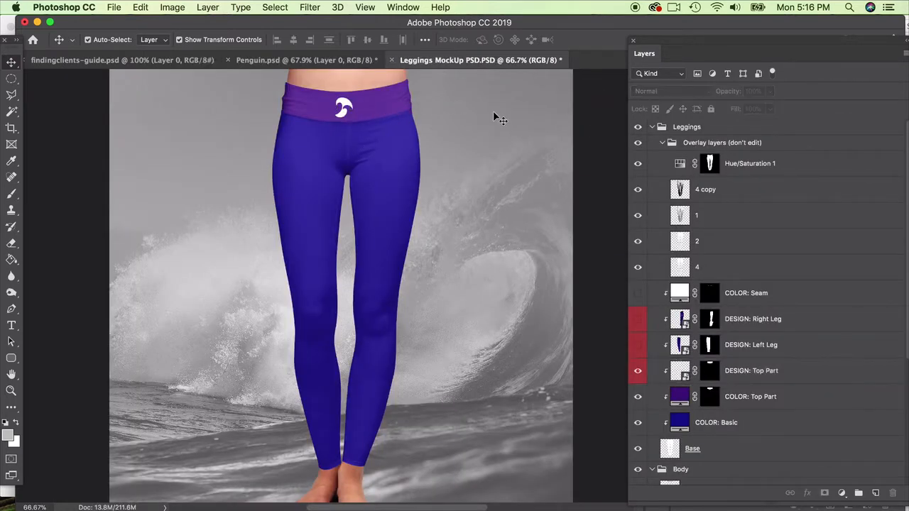
Reopen the "DESIGN: Top Part" smart object, then scale the wave icon down slightly and recentre it.
click(352, 105)
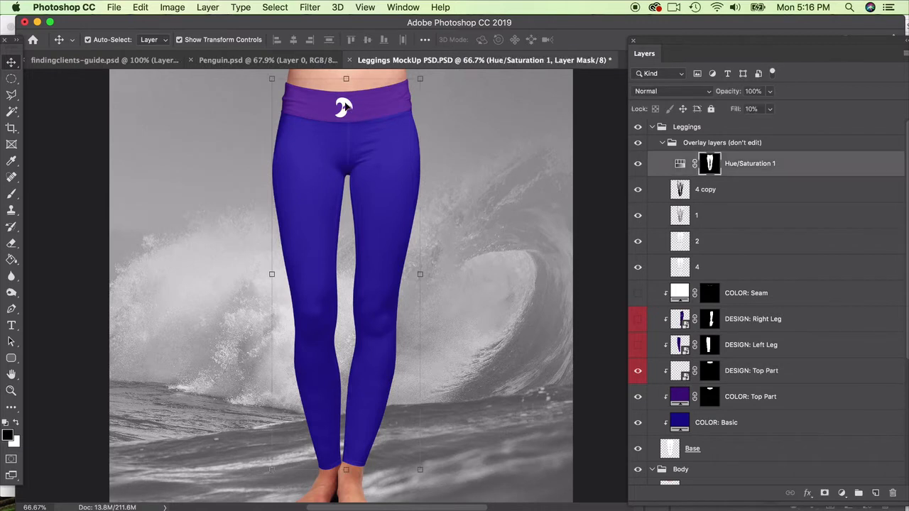
click(679, 295)
double_click(682, 320)
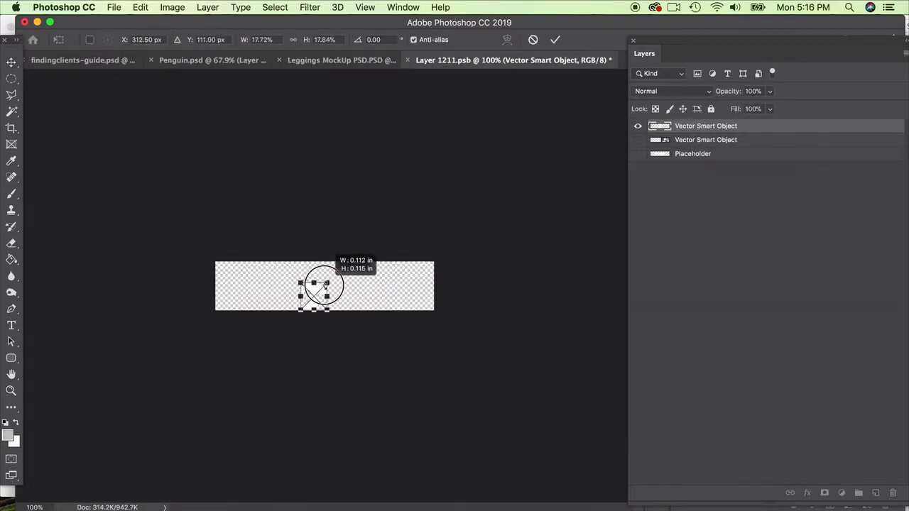
click(325, 290)
drag(325, 291, 321, 282)
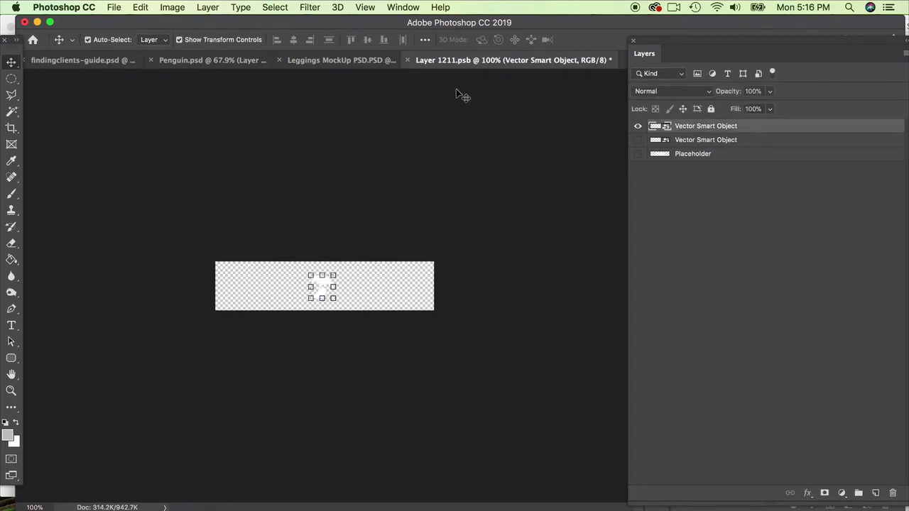
Save and close the smart object to update the waistband logo, leaving no layer selected.
drag(426, 67, 467, 102)
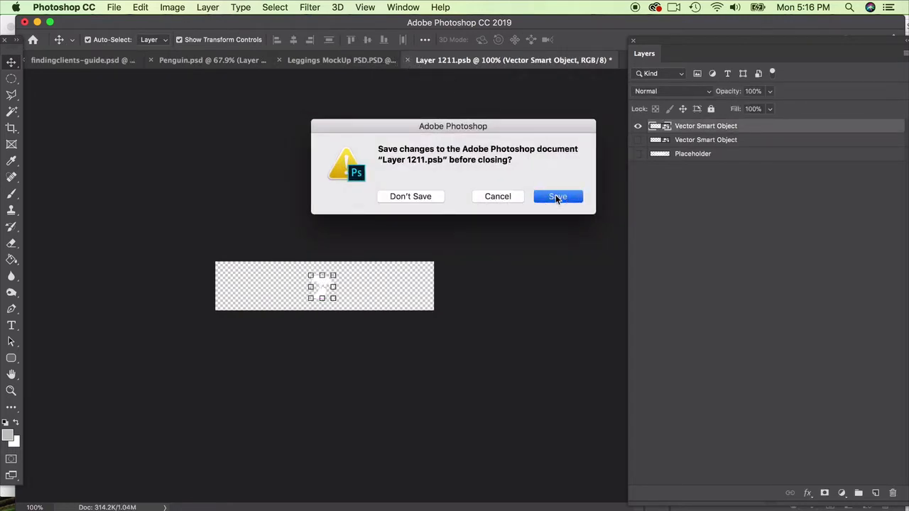
click(555, 195)
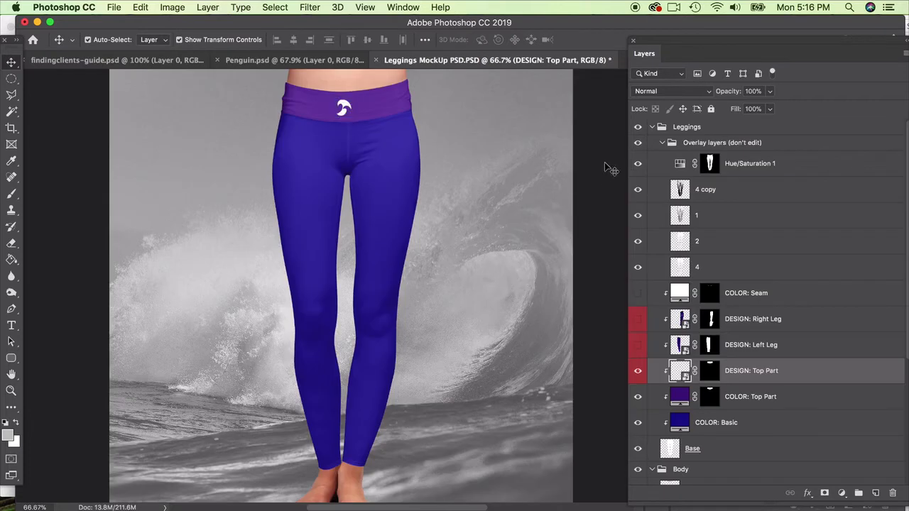
click(611, 169)
Open the "DESIGN: Top Part" smart object again, shrink the wave icon further, and centre it on the canvas.
click(353, 111)
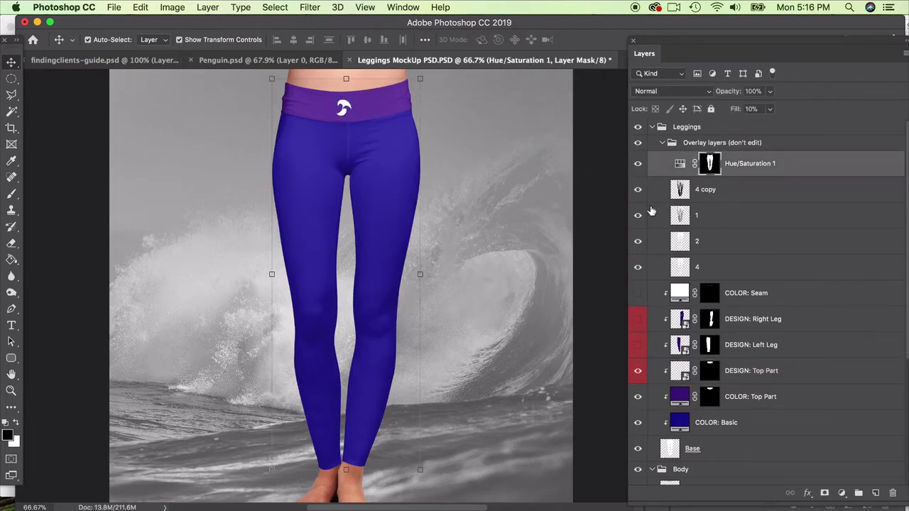
double_click(680, 371)
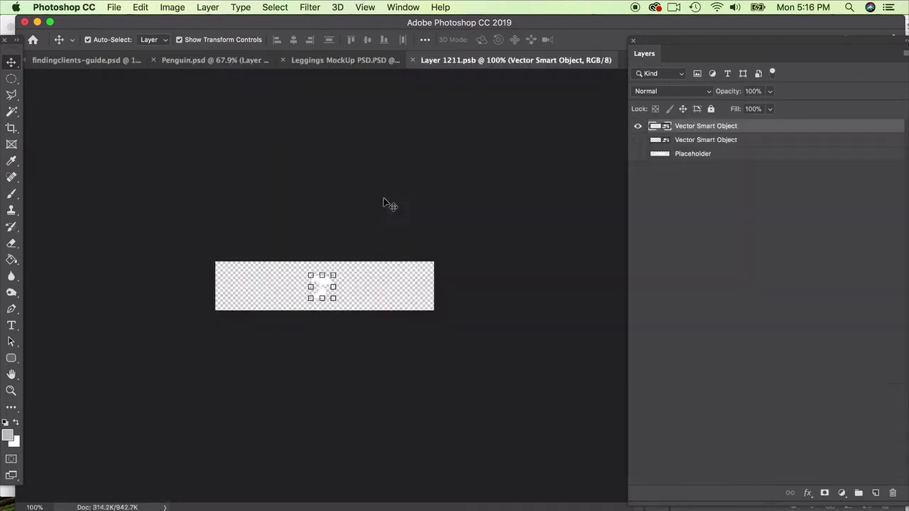
key(super+t)
mouse_move(327, 279)
mouse_down()
mouse_move(331, 268)
mouse_move(330, 282)
mouse_up()
key(Return)
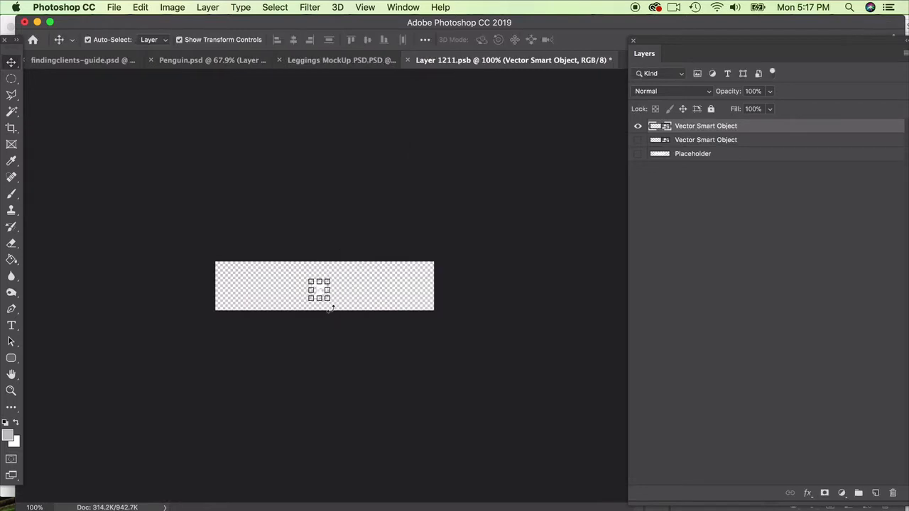
click(328, 302)
drag(326, 295, 326, 284)
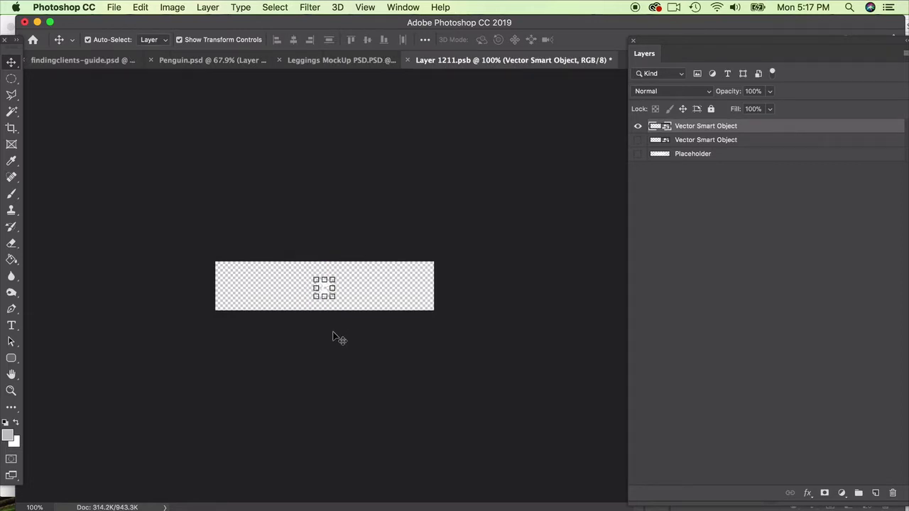
Save and close Layer 1211.psb to apply the smaller wave icon to the waistband.
click(407, 59)
click(568, 198)
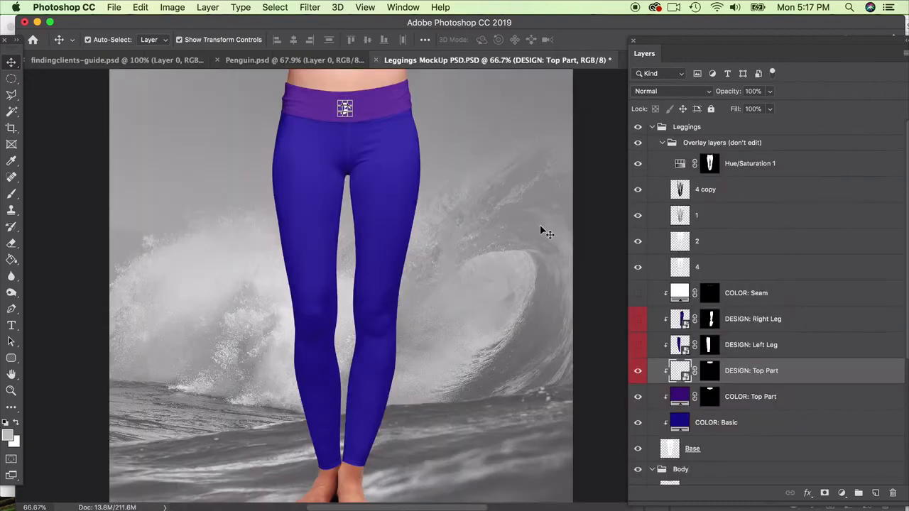
click(597, 212)
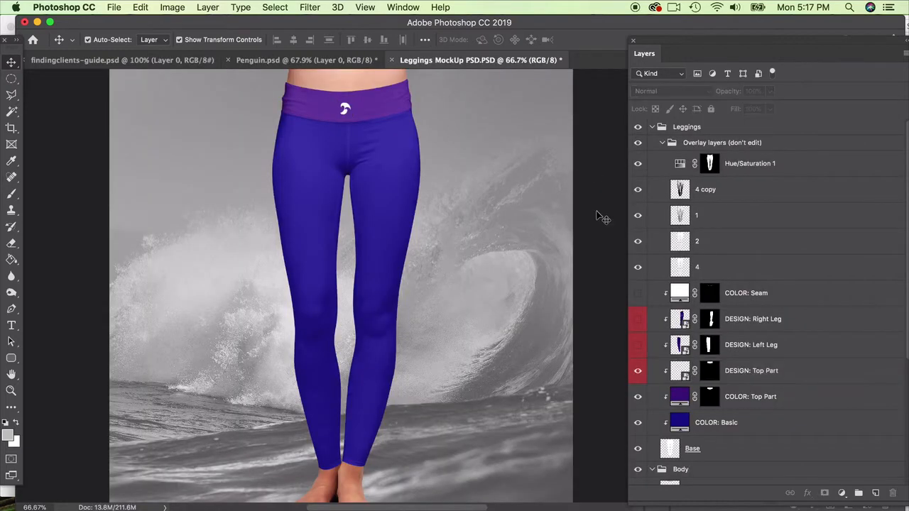
Toggle the "COLOR: Top Part" layer's visibility to compare the waistband with and without its own color, leaving it visible.
click(403, 229)
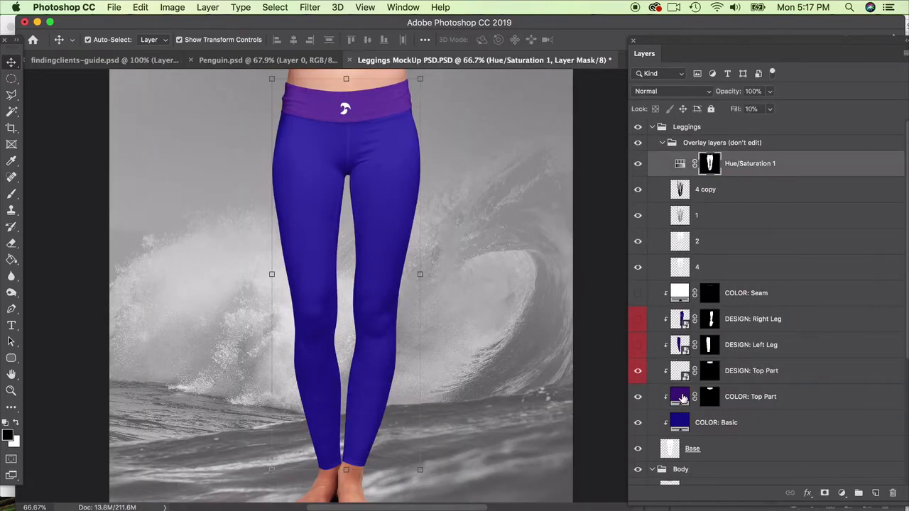
click(637, 402)
click(637, 402)
click(637, 402)
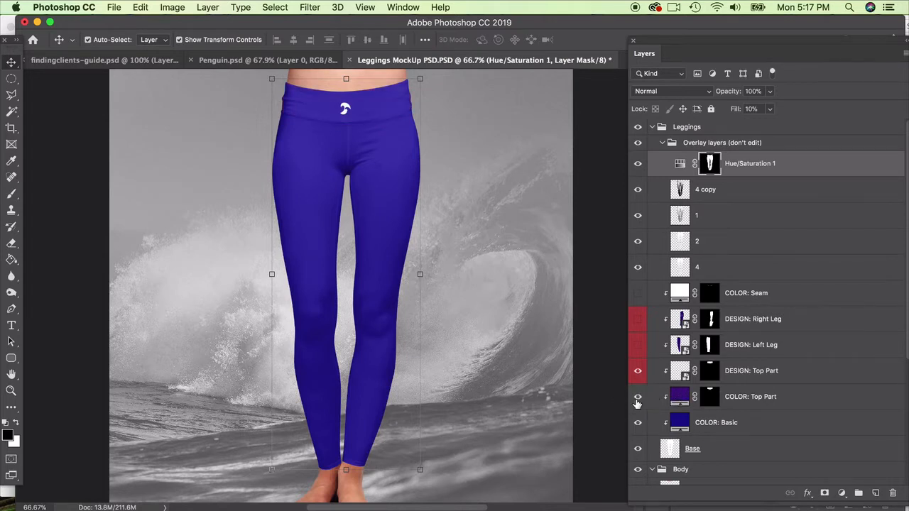
click(638, 402)
click(637, 402)
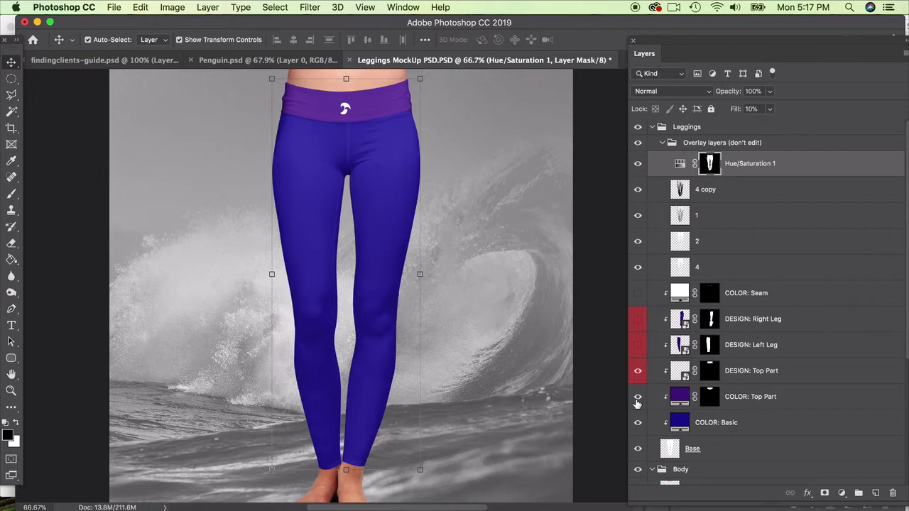
click(637, 402)
click(638, 402)
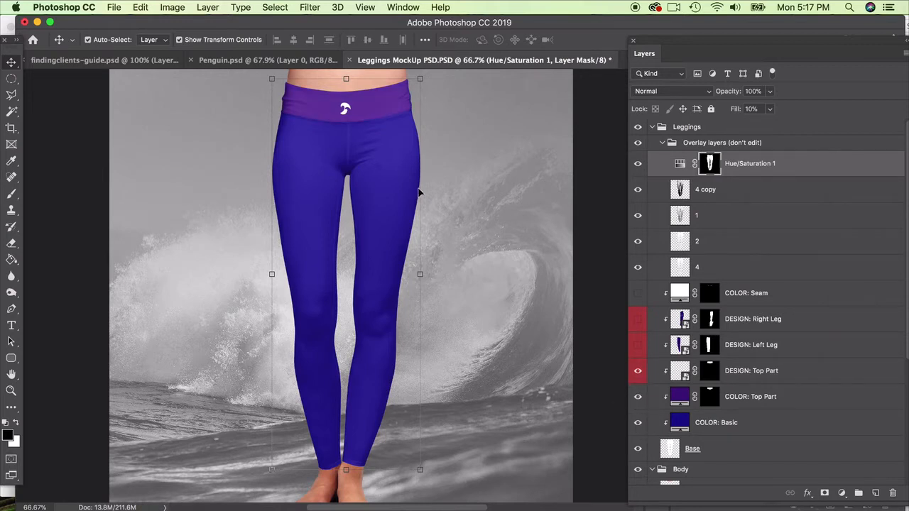
Toggle the "COLOR: Basic" layer's visibility to check which part of the leggings it colors, leaving it visible.
click(636, 423)
click(637, 424)
click(637, 424)
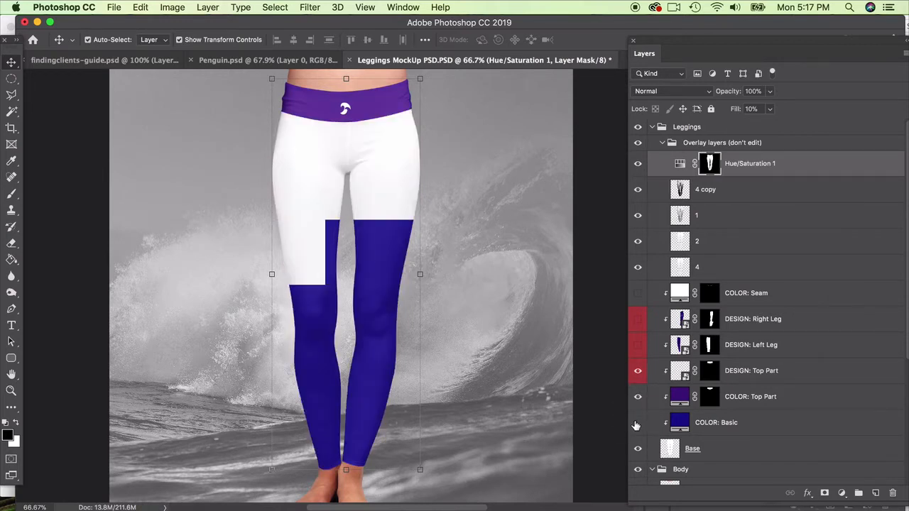
click(636, 424)
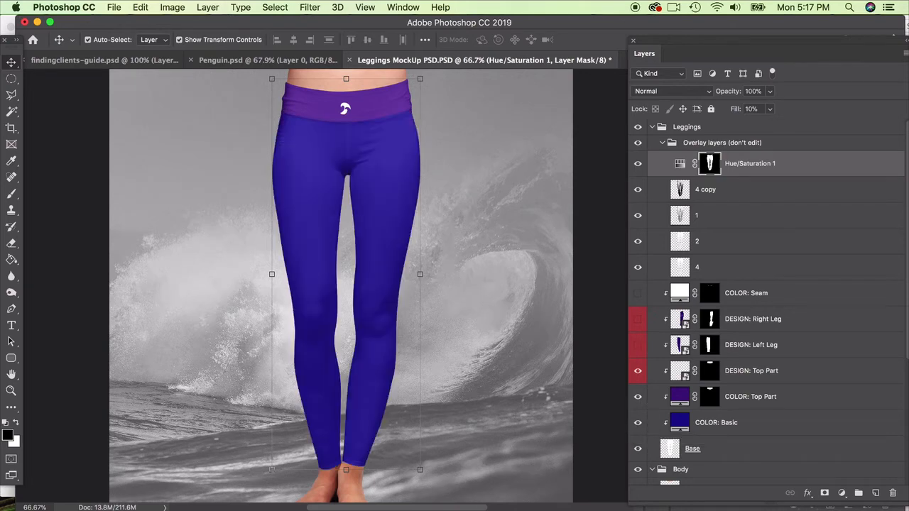
Switch to Illustrator, copy the hex code #05B5CC under the middle palette swatch, and return to the leggings mockup in Photoshop.
click(394, 506)
click(561, 168)
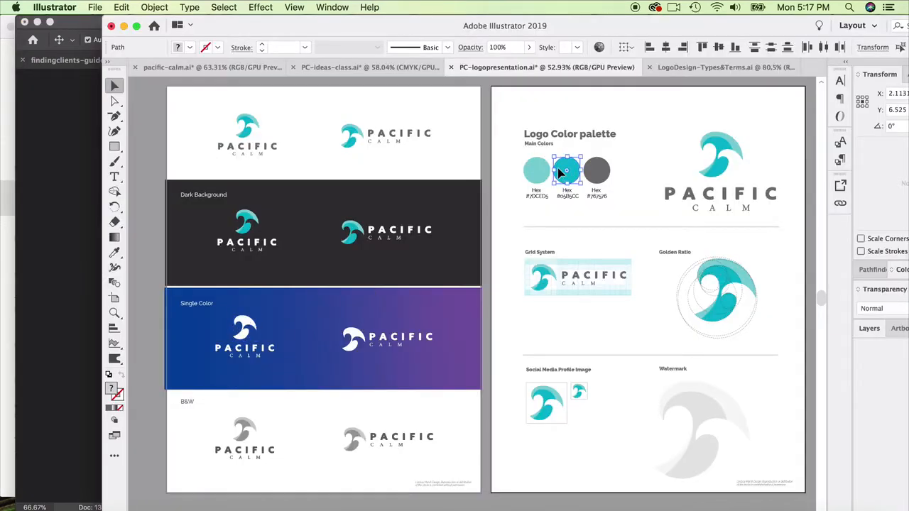
click(567, 198)
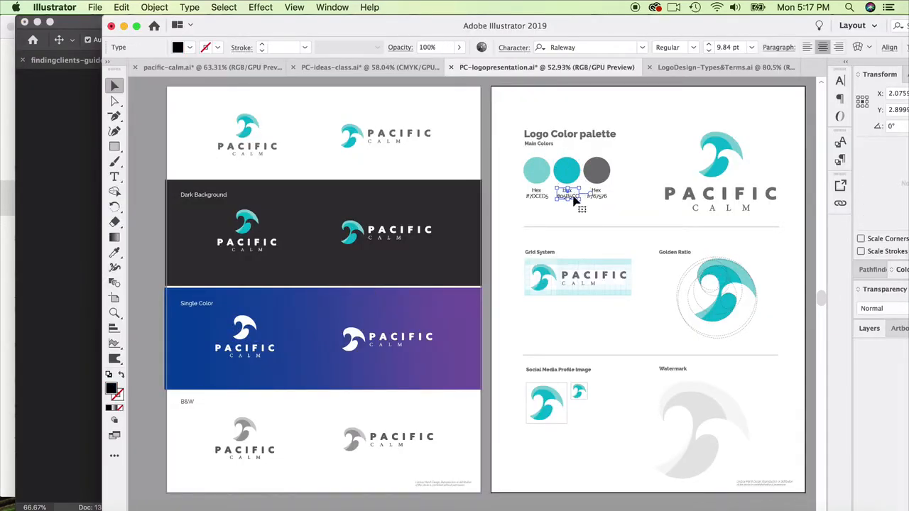
double_click(572, 198)
double_click(573, 198)
key(cmd+c)
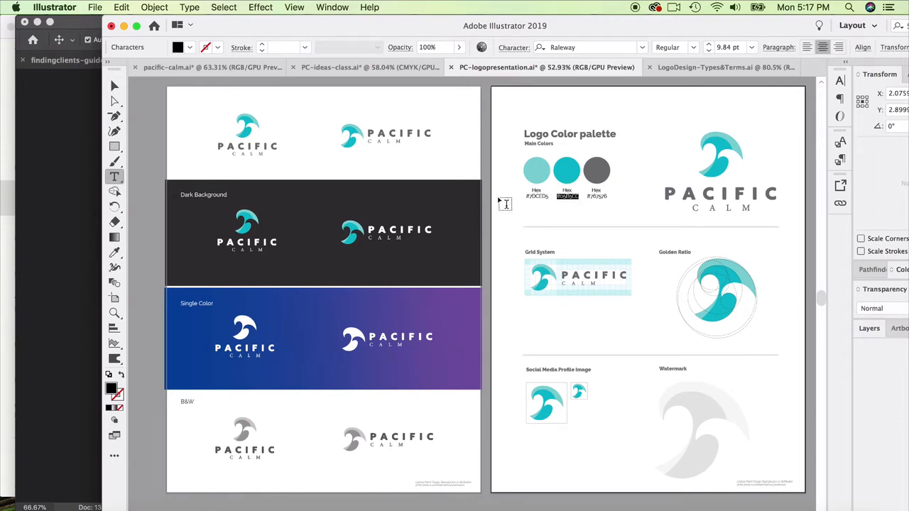
click(429, 510)
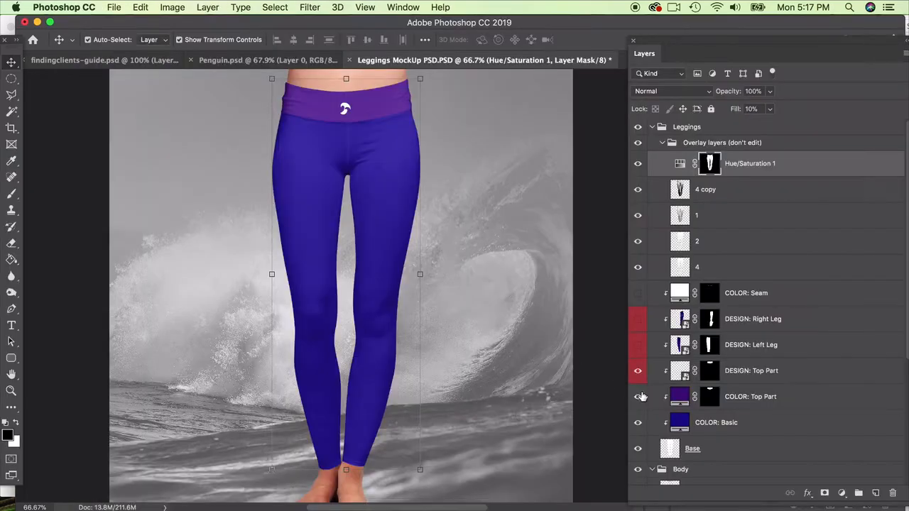
Set the fill of the "COLOR: Basic" layer to #05B5CC.
double_click(680, 425)
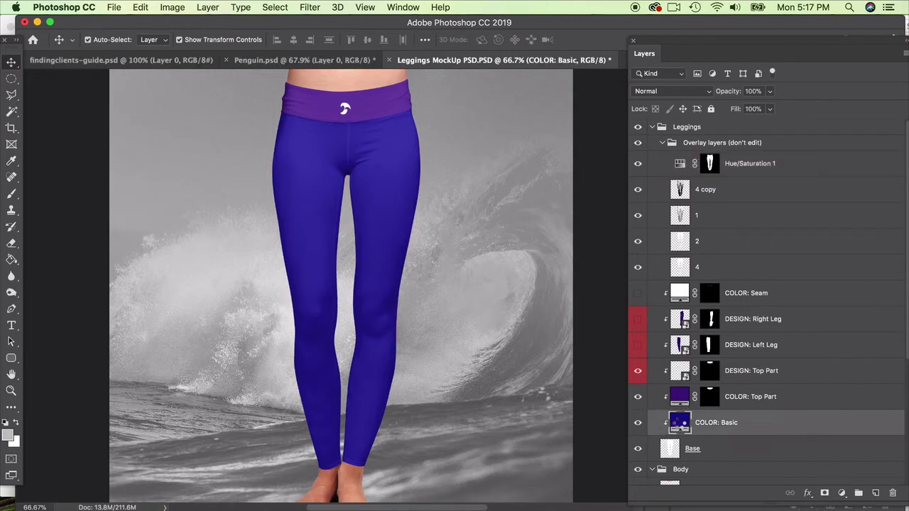
key(cmd+v)
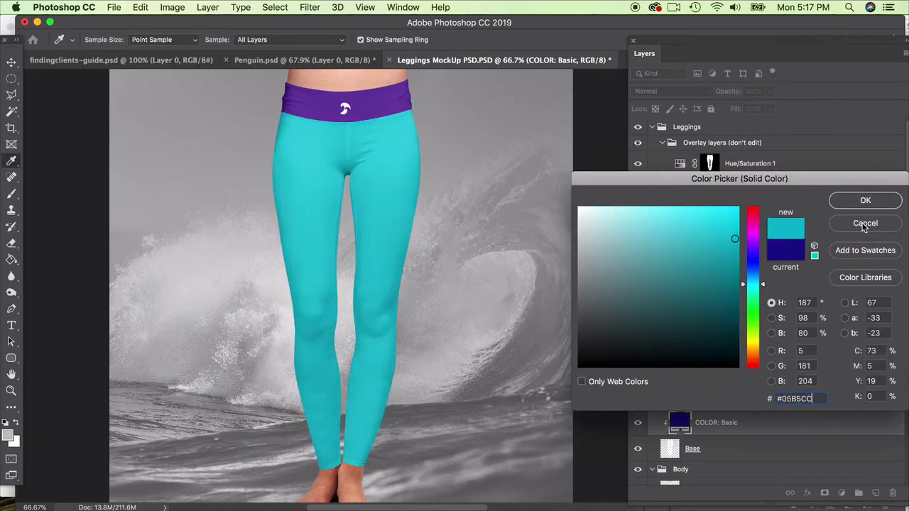
click(865, 201)
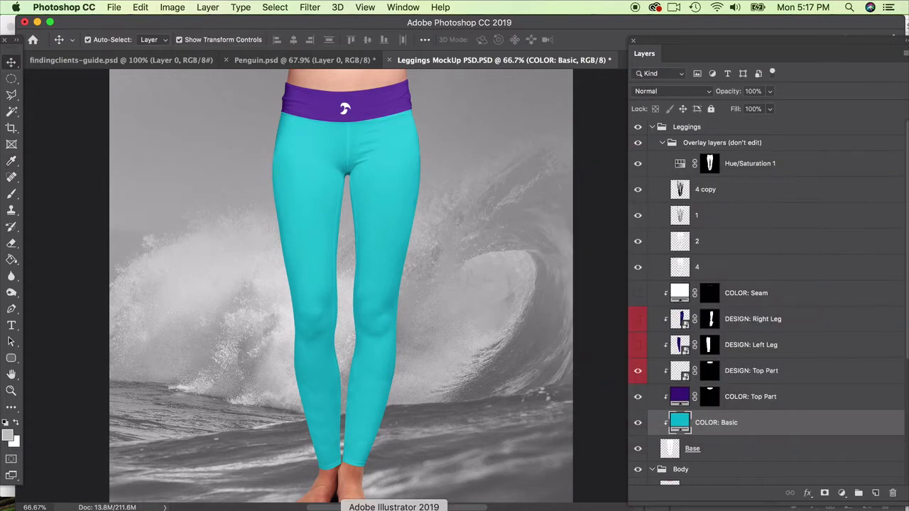
Switch to Illustrator, select the light teal swatch in the logo color palette, and return to the leggings mockup in Photoshop.
click(394, 508)
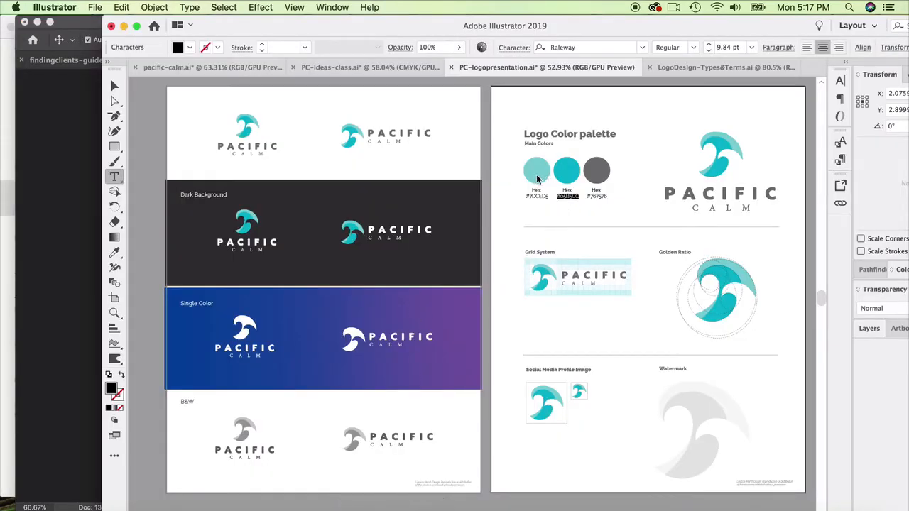
click(114, 85)
click(537, 170)
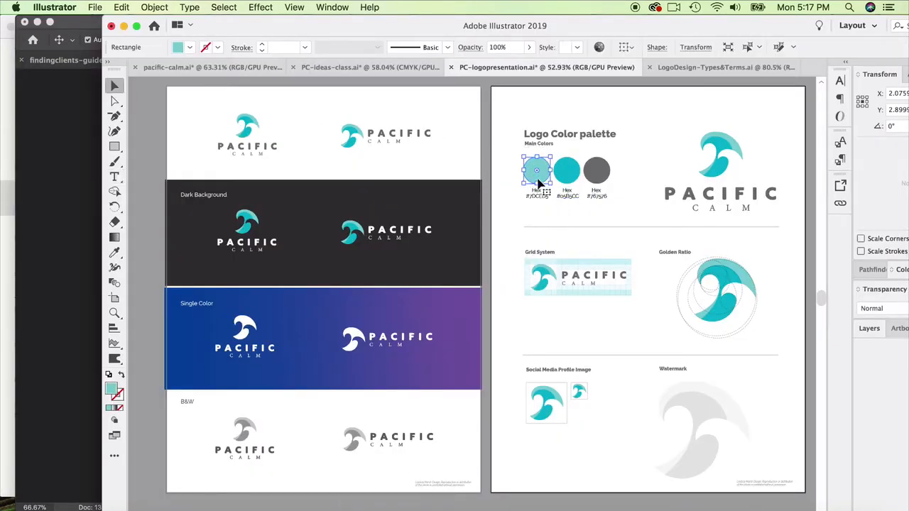
click(429, 509)
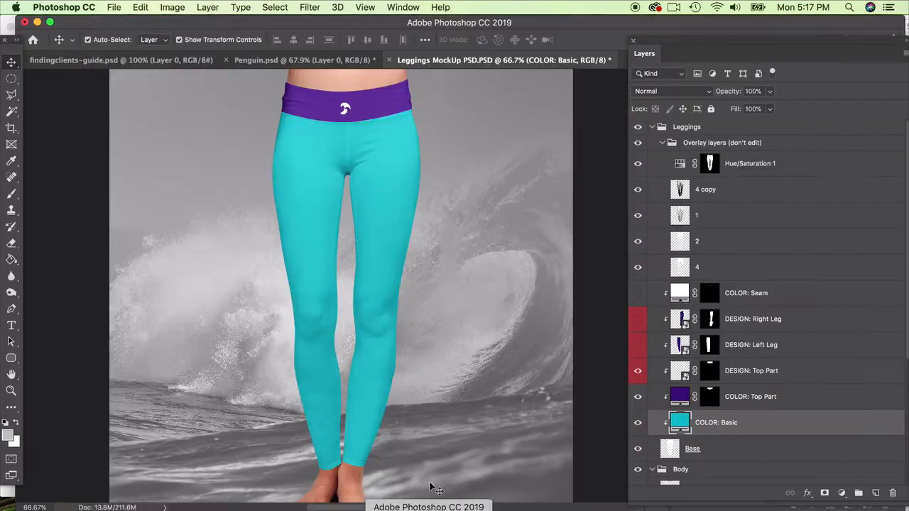
Set the waistband's "COLOR: Top Part" fill to #05B5CC.
click(395, 103)
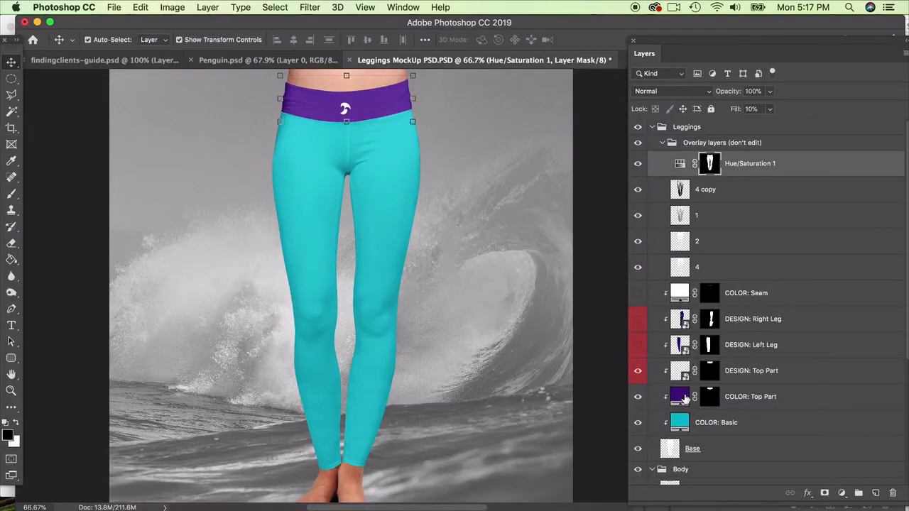
double_click(679, 399)
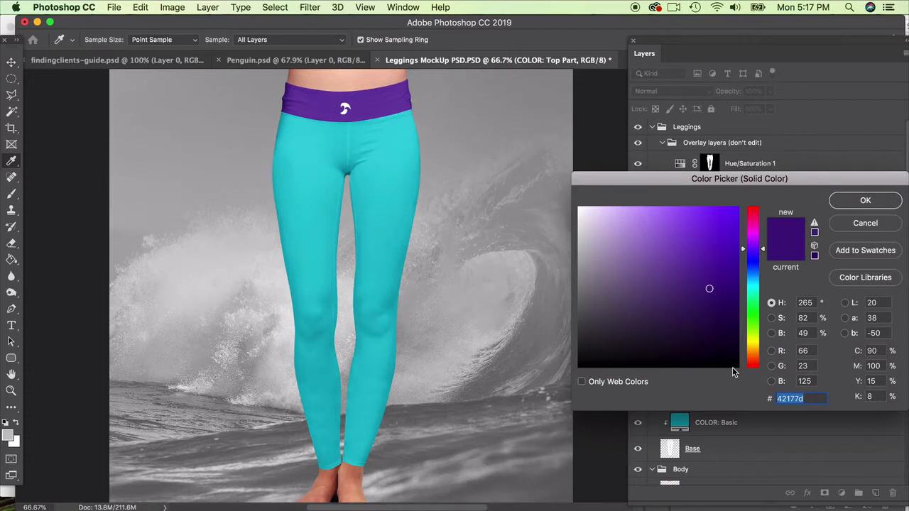
text(#05B5CC)
click(880, 203)
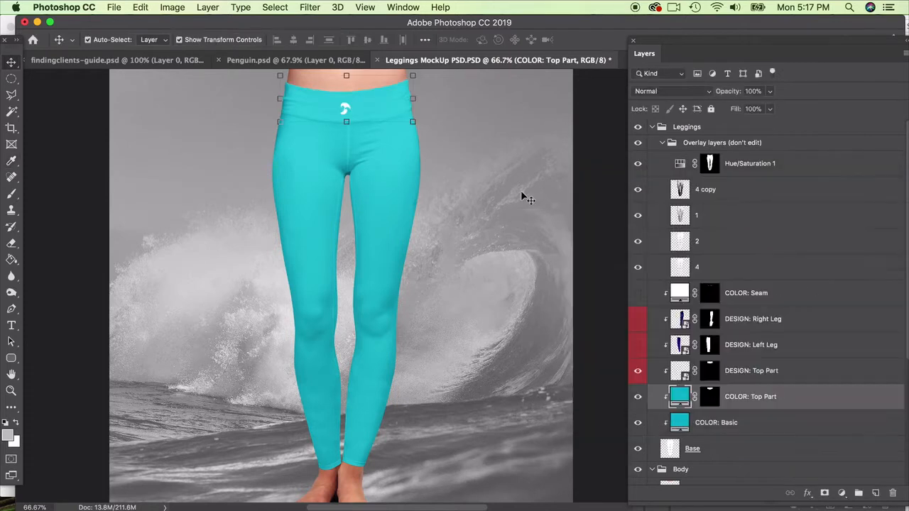
Switch to Illustrator, examine the Revolution Racing logo application in LogoDesign-Types&Terms.ai, and return to Photoshop.
click(394, 508)
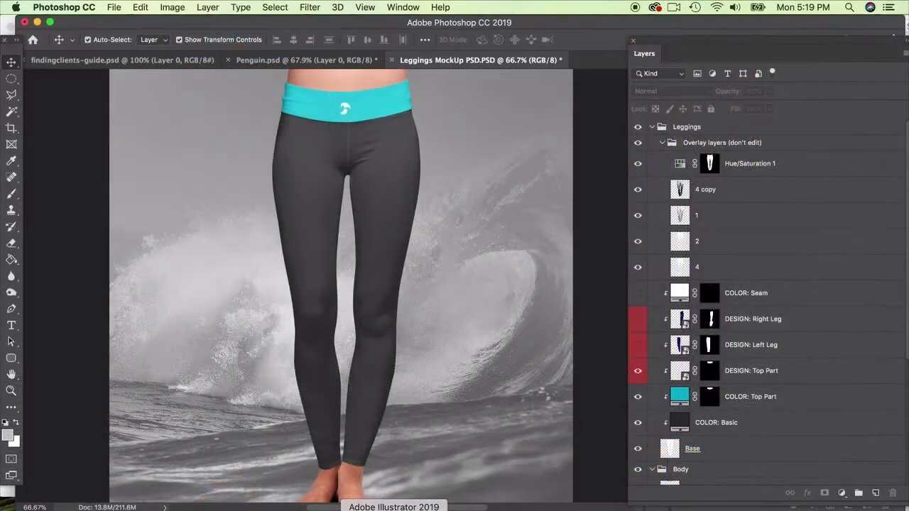
click(447, 504)
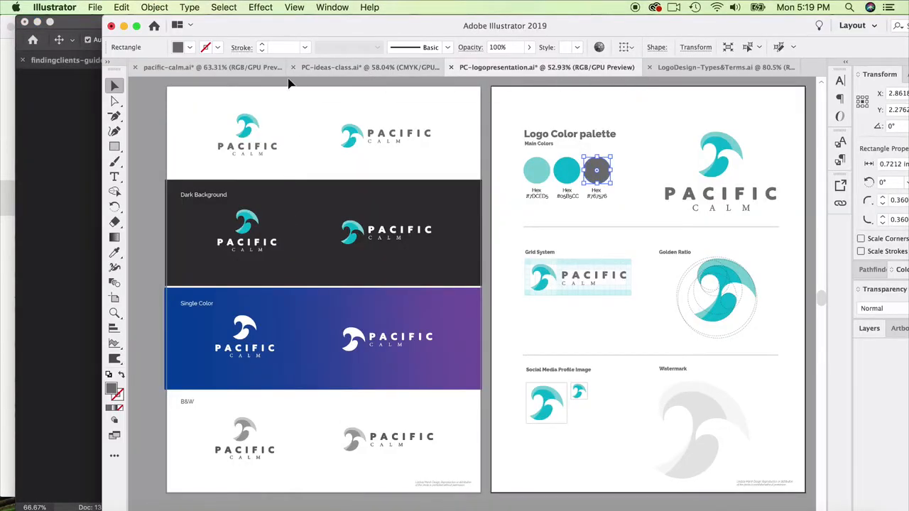
click(724, 67)
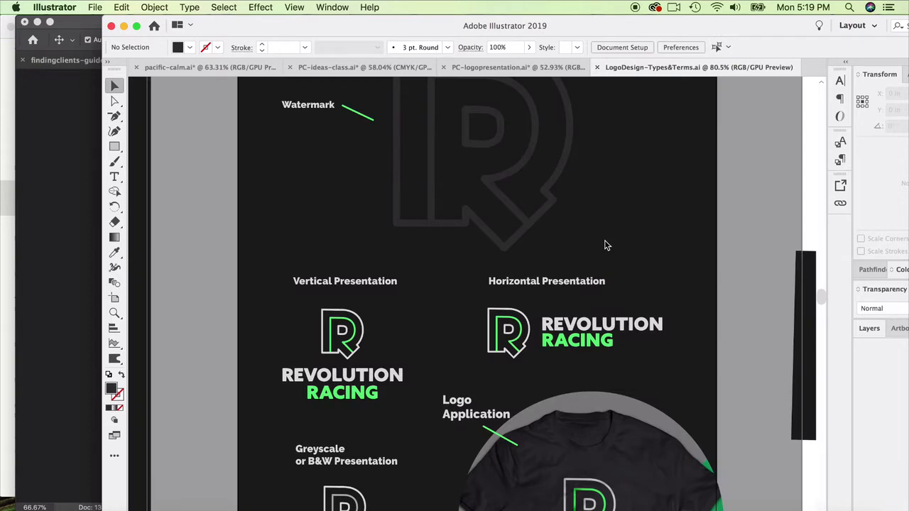
scroll(605, 246, down, 5)
scroll(606, 246, right, 2)
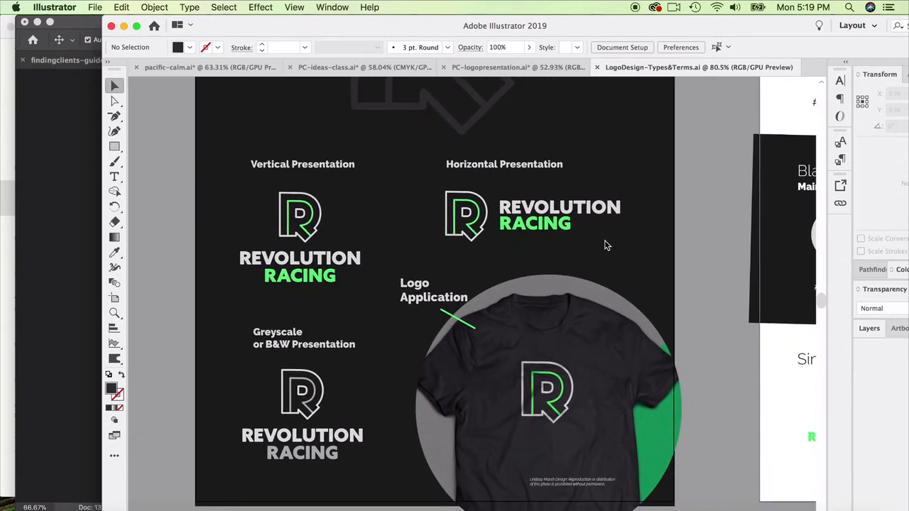
click(71, 180)
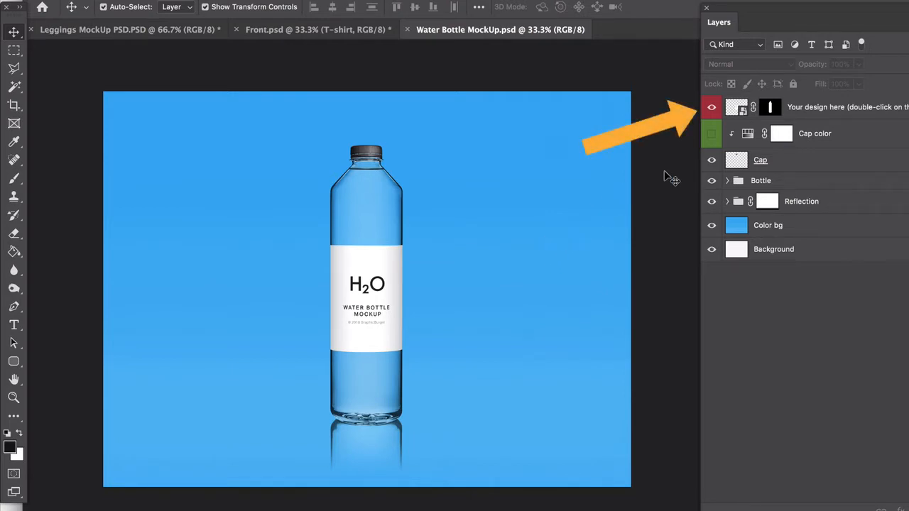
Open the "Your design here" smart object of the water bottle mockup for editing.
click(737, 108)
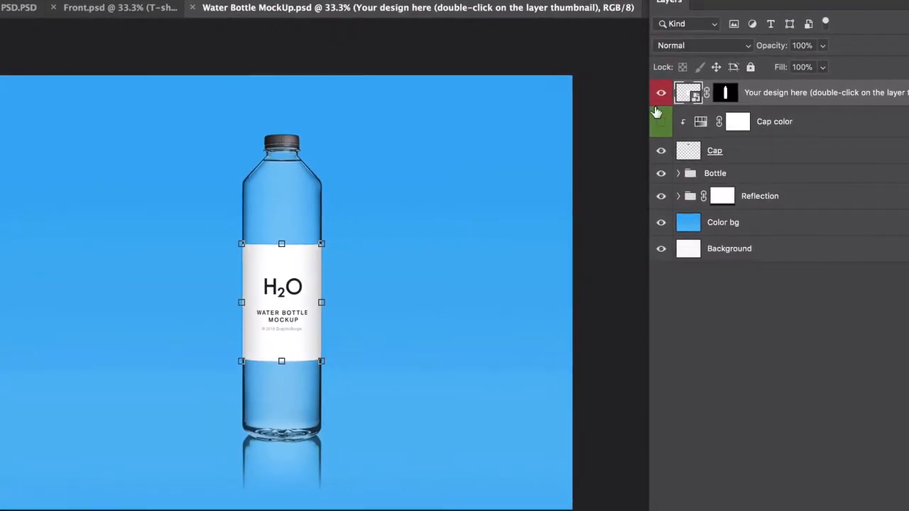
double_click(689, 95)
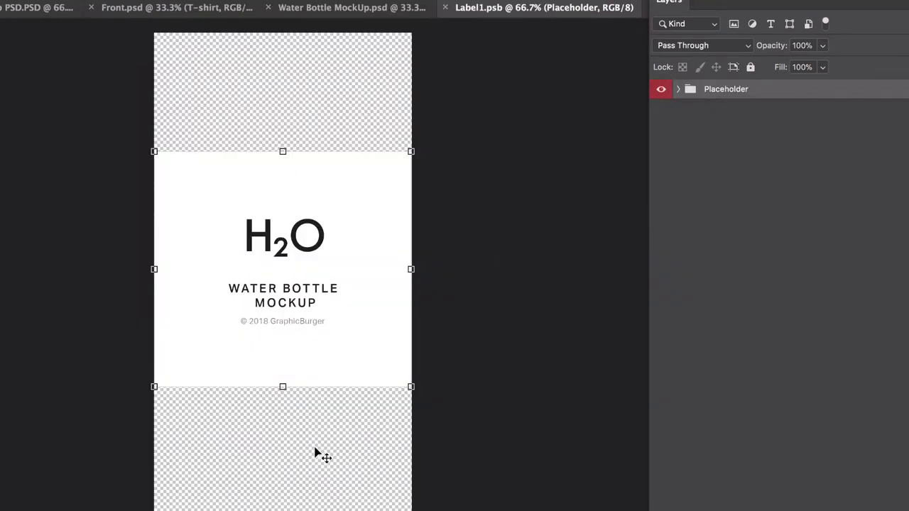
drag(284, 152, 305, 8)
drag(282, 389, 300, 433)
key(Escape)
Expand the Placeholder group in Label1.psb and delete its H2O and Label layers.
click(679, 90)
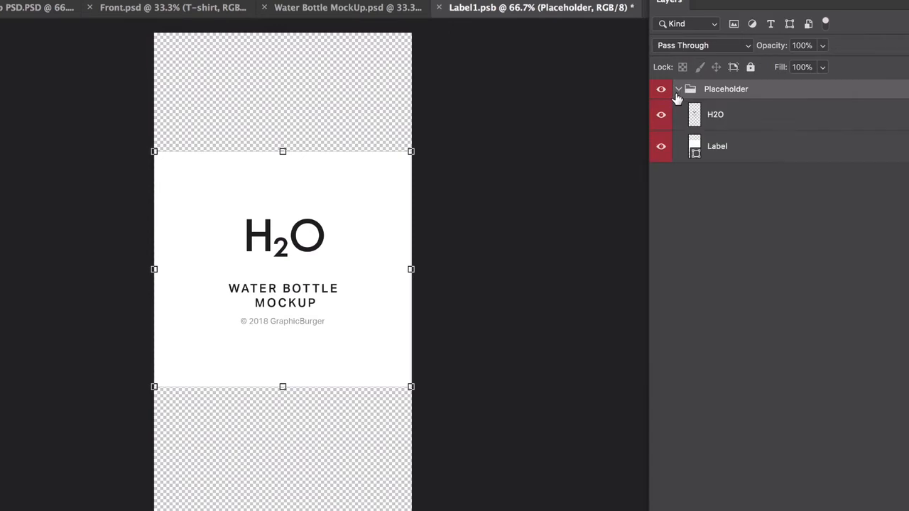
click(733, 117)
shift+click(762, 139)
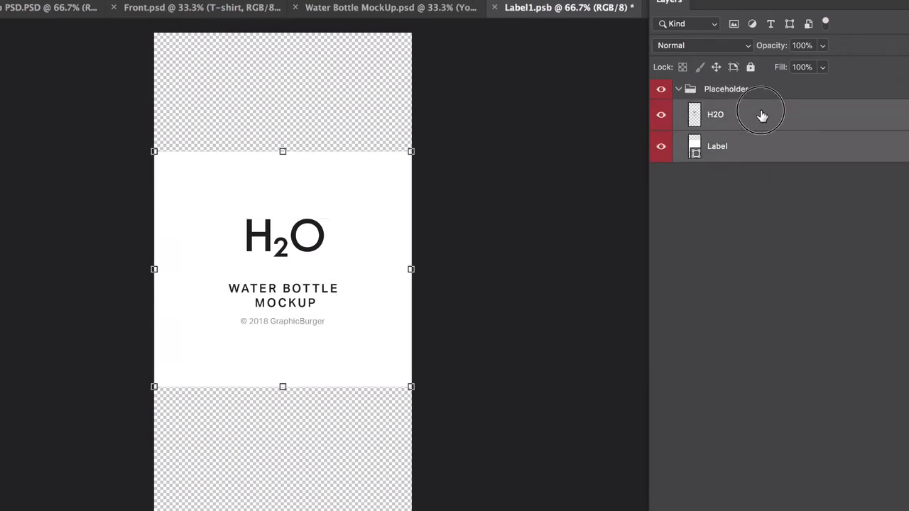
drag(763, 116, 907, 493)
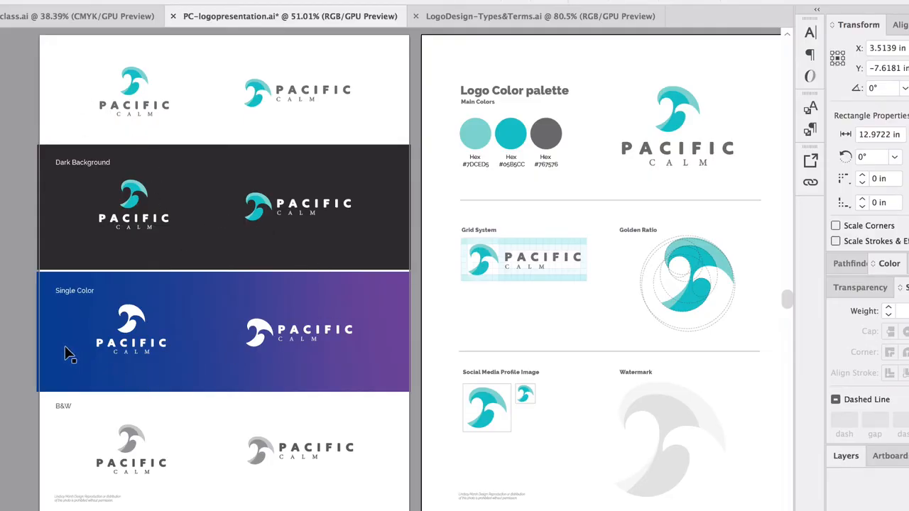
Copy the white stacked Pacific Calm logo from the Single Color section in Illustrator into Label1.psb, placing it near the label's center.
click(156, 317)
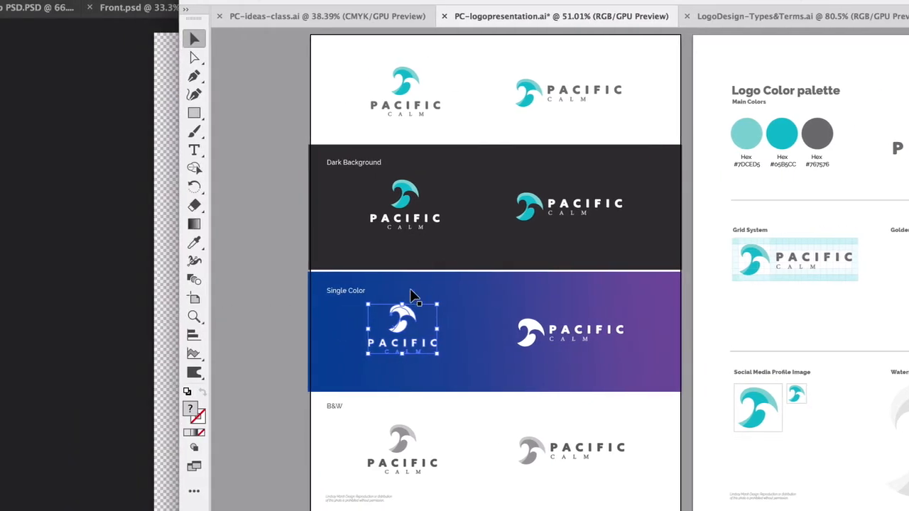
drag(410, 289, 278, 145)
drag(241, 190, 293, 257)
key(Return)
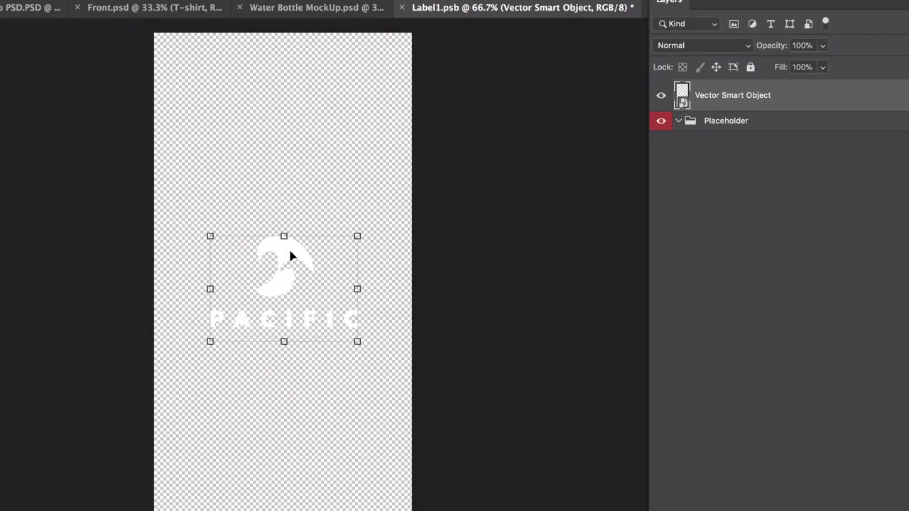
Save and close Label1.psb to apply the logo to the water bottle.
click(402, 8)
click(559, 177)
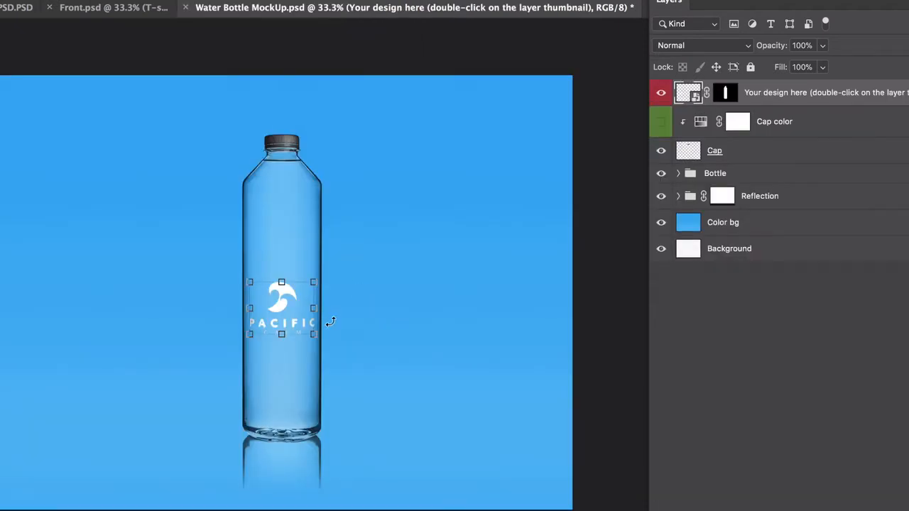
Try to move the logo higher directly on the bottle.
click(406, 245)
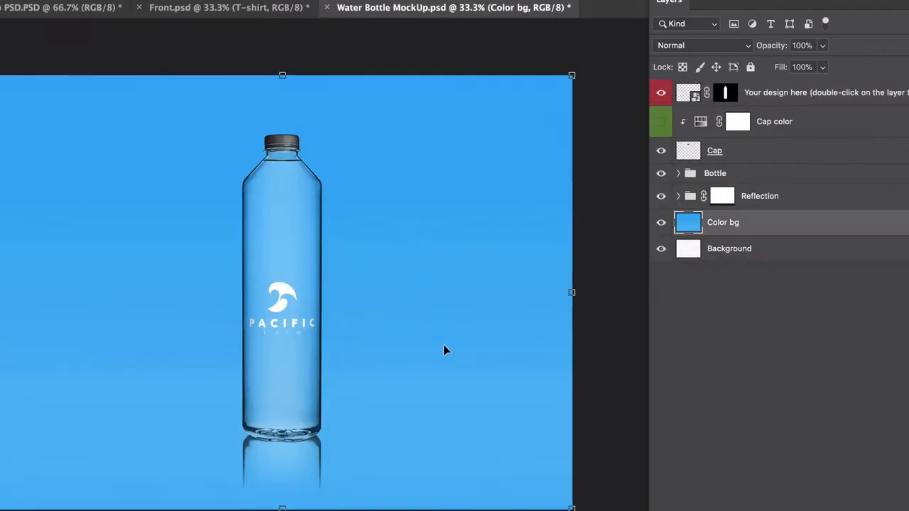
drag(299, 299, 291, 274)
click(309, 269)
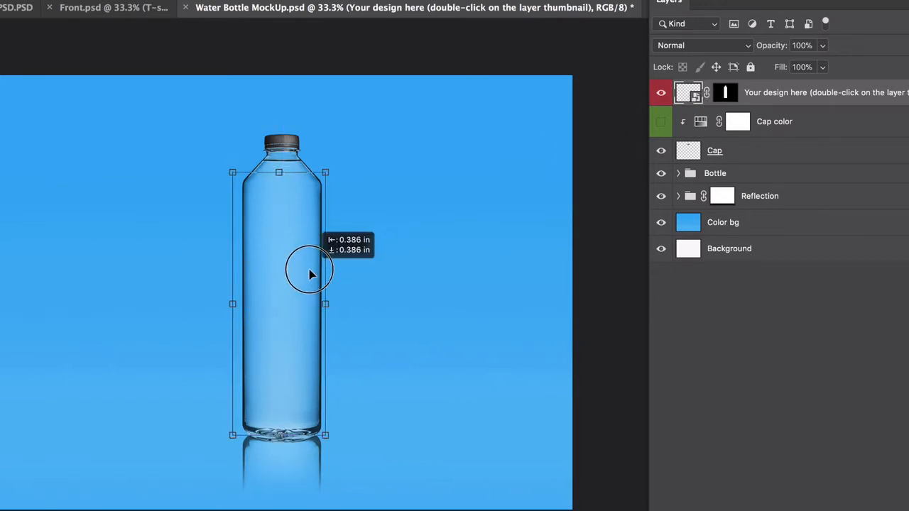
Shrink the logo inside the label smart object and move it slightly higher, saving and closing Label1.psb.
double_click(699, 97)
drag(359, 225, 321, 252)
drag(276, 269, 290, 245)
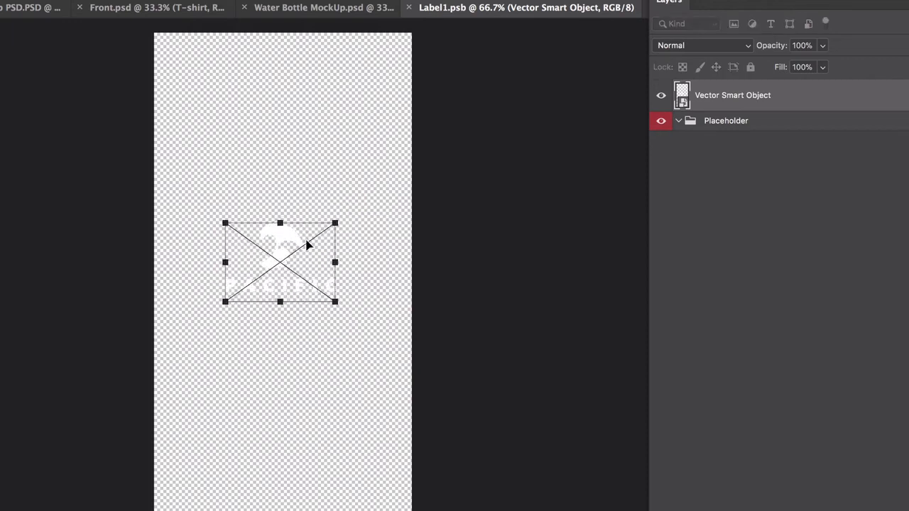
key(Return)
click(402, 8)
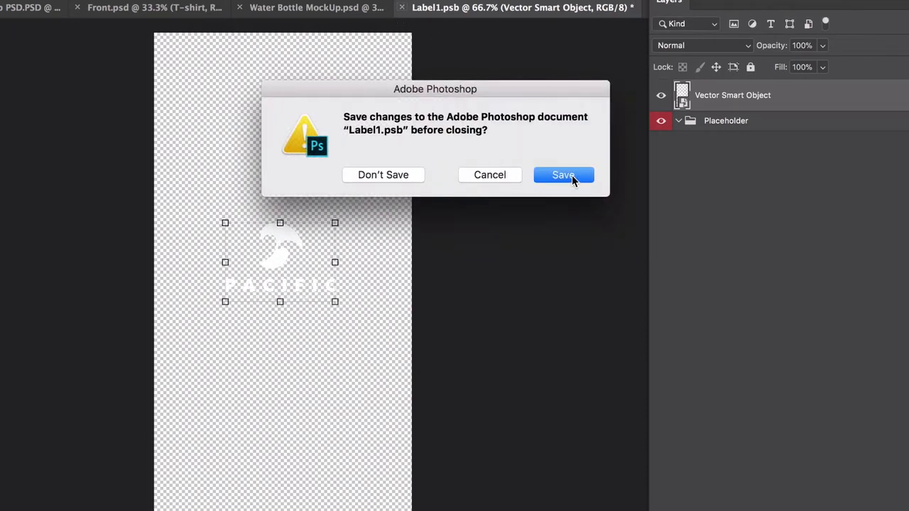
click(570, 177)
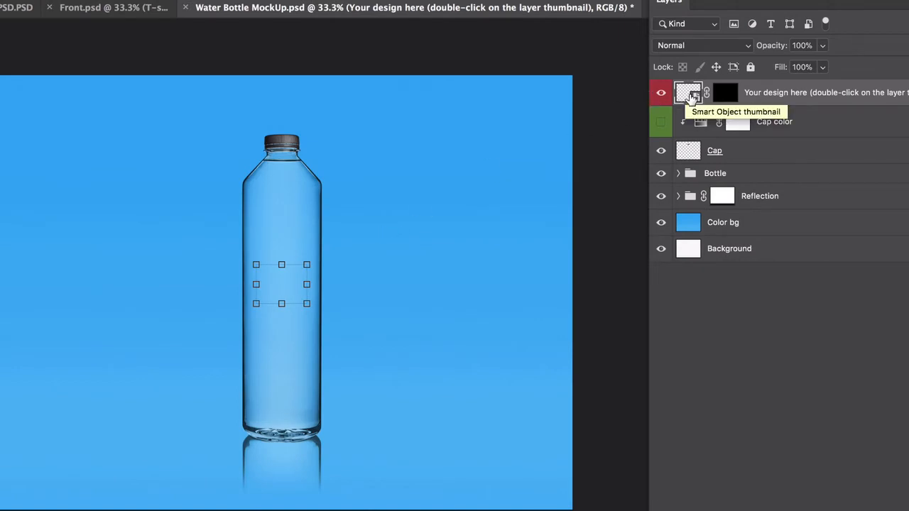
Reopen the label smart object and add the text "GYM + SPA" in Raleway Bold below the logo.
double_click(691, 95)
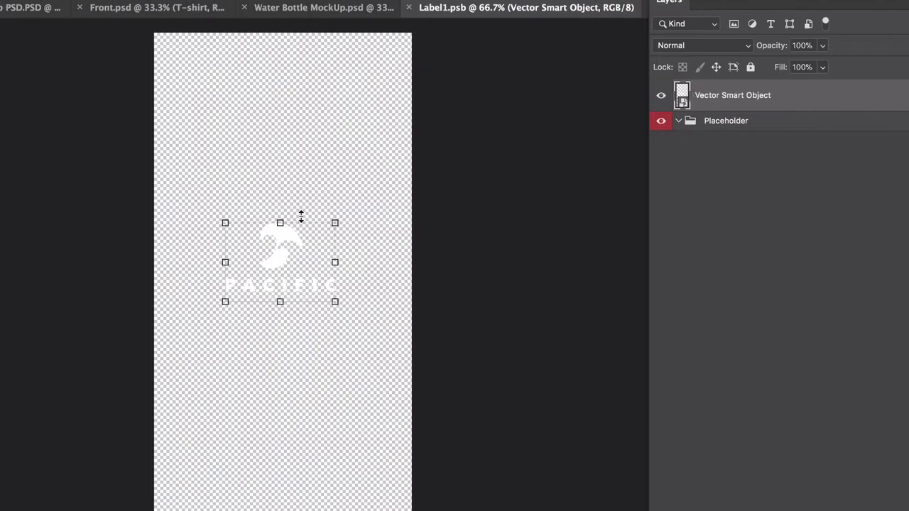
click(301, 216)
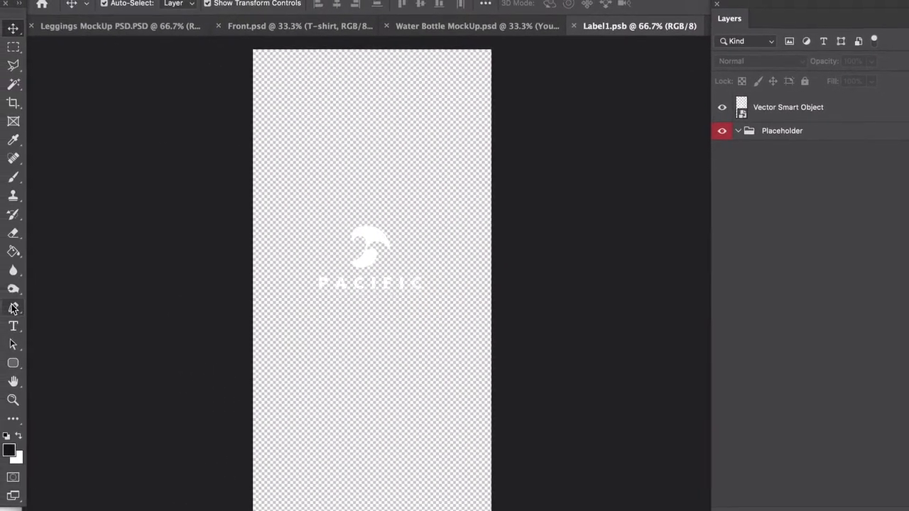
click(14, 326)
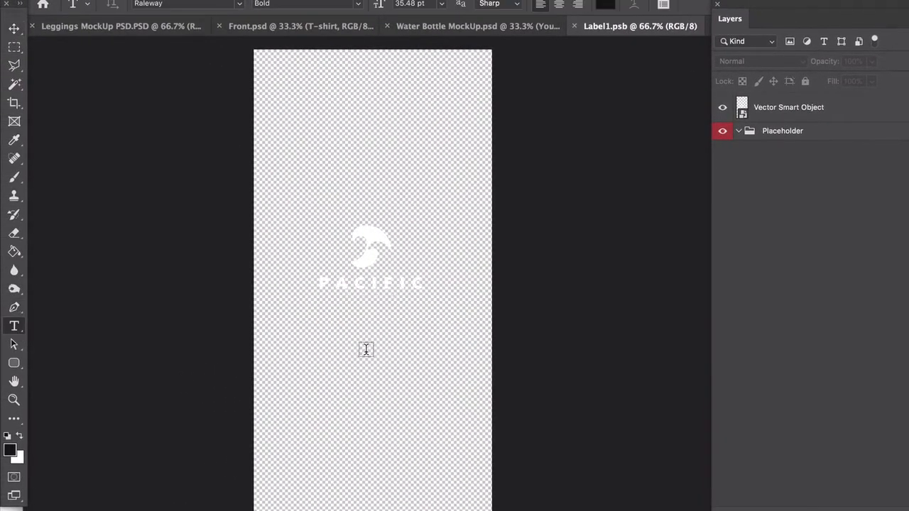
click(337, 353)
text(CY)
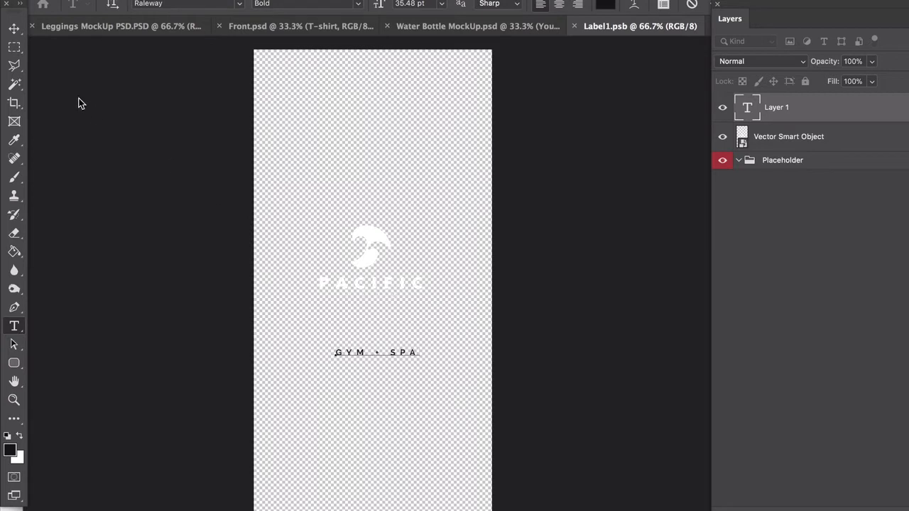
Move the "GYM + SPA" text closer beneath the logo and scale it to about 129% to match the logo's width.
click(13, 29)
drag(418, 350, 435, 319)
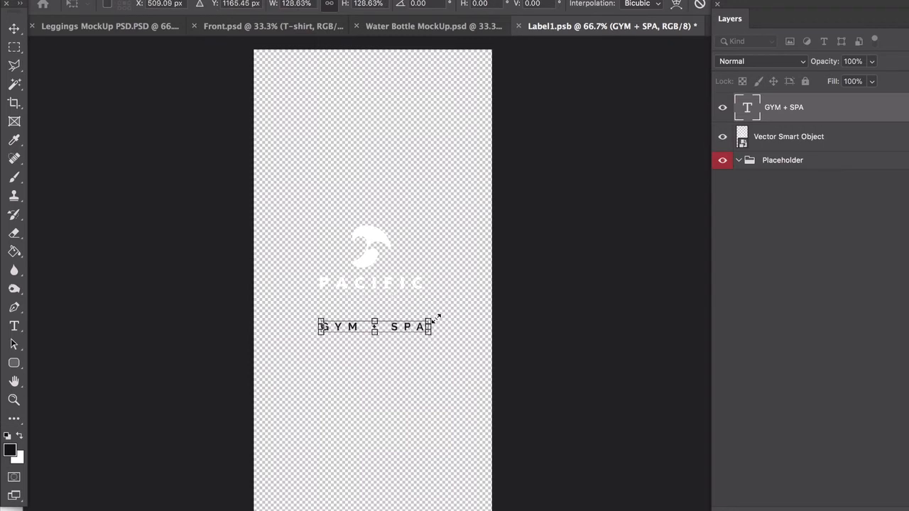
key(Return)
Recolor the "GYM + SPA" text white and inspect the updated label on the water bottle up close.
double_click(749, 108)
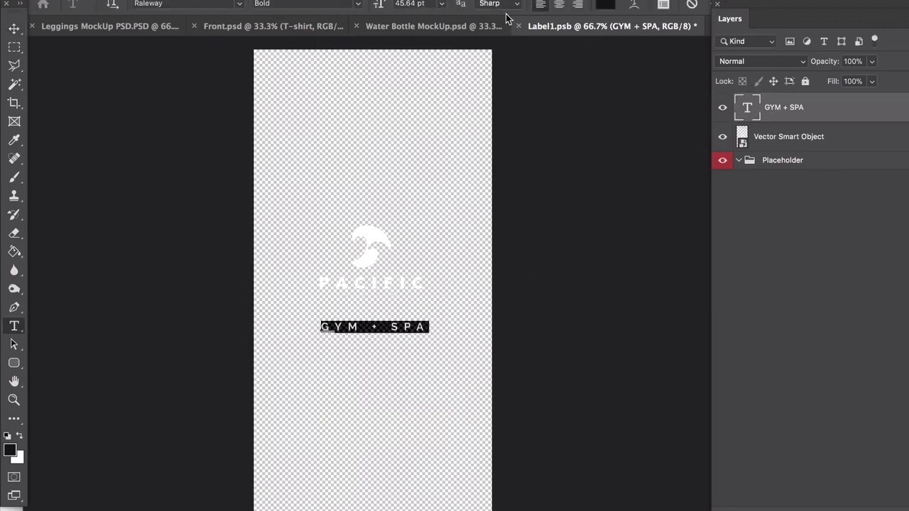
click(606, 4)
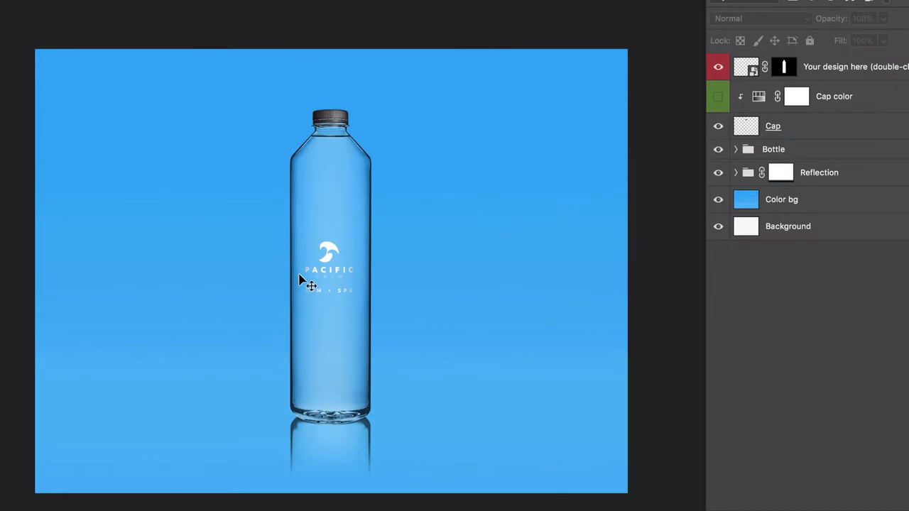
scroll(319, 278, up, 2)
scroll(319, 279, up, 1)
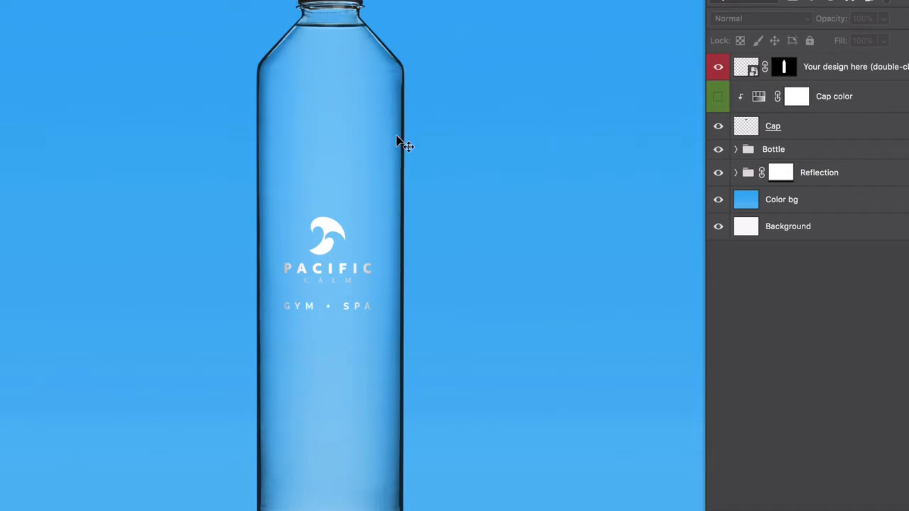
Open the bottle label's smart object, switch to Illustrator, and duplicate the white stacked logo from the Single Color section.
double_click(750, 67)
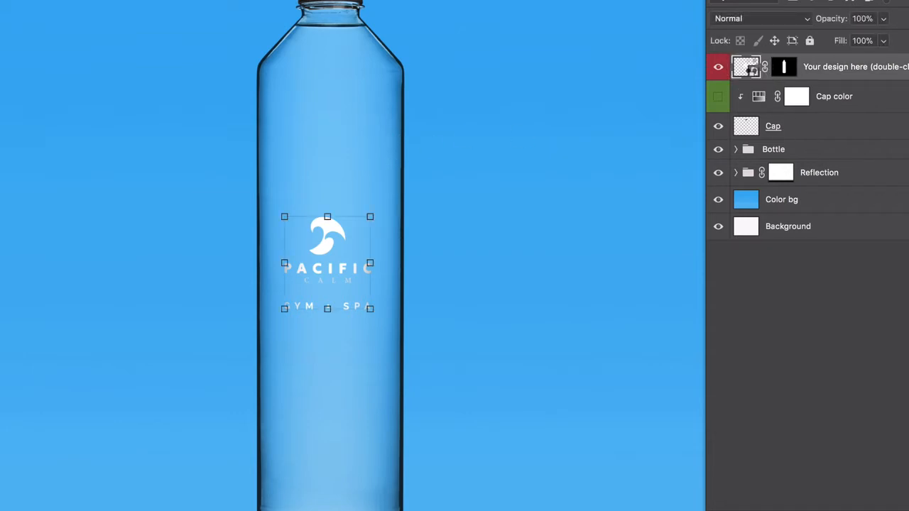
key(super+Tab)
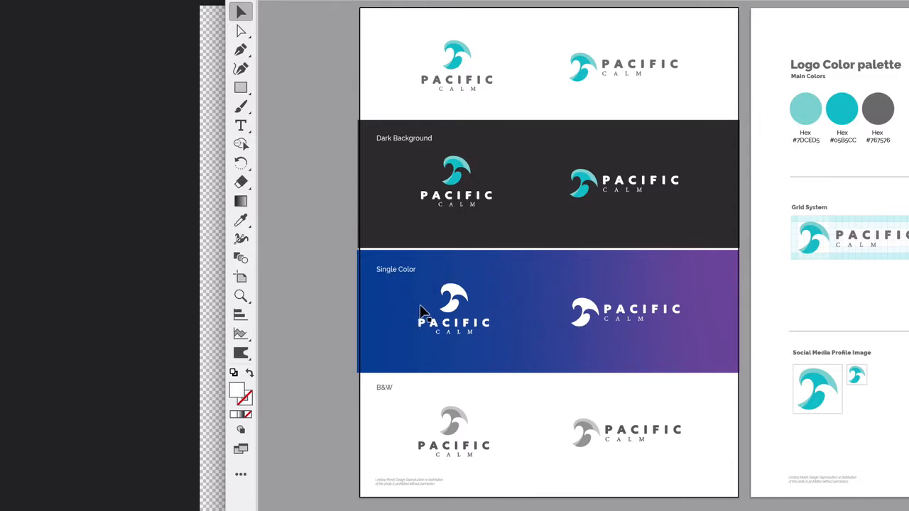
drag(498, 347, 509, 346)
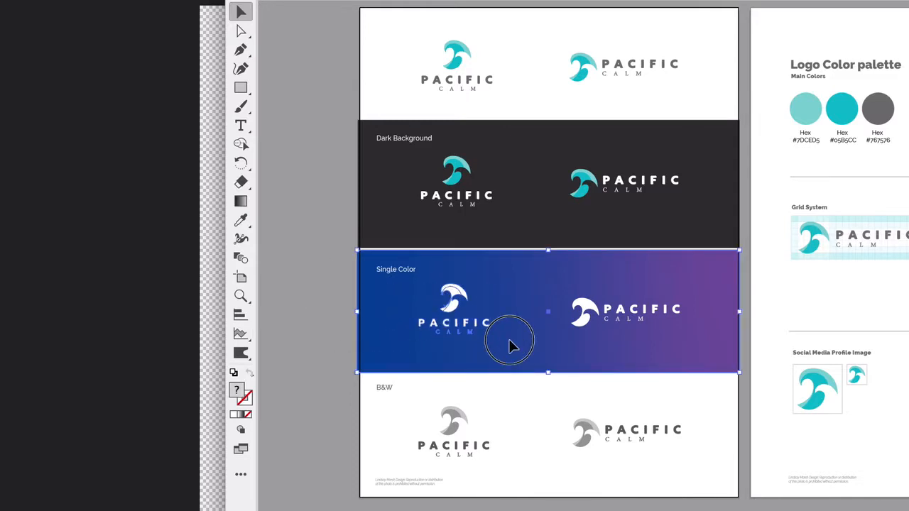
shift+click(509, 345)
scroll(486, 358, left, 5)
key(ctrl+v)
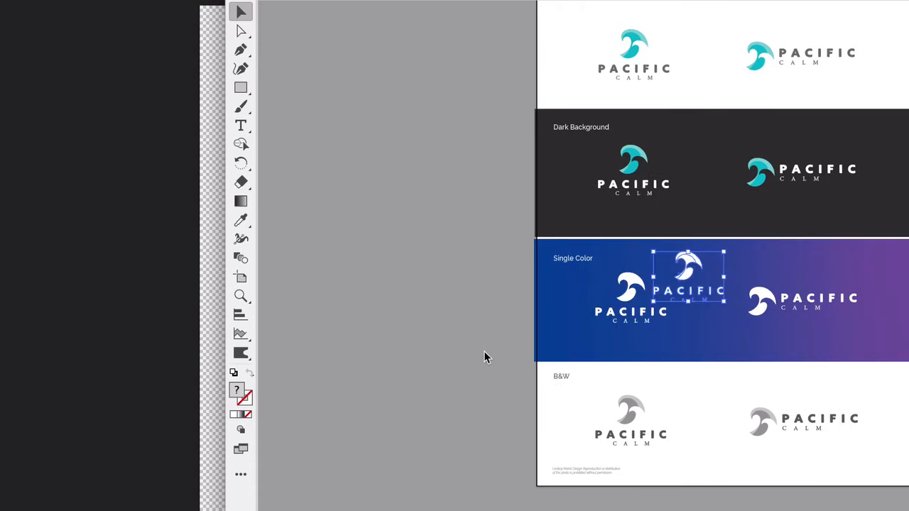
Move the logo copy onto the blank canvas beside the artboard and enlarge its wave icon above the wordmark.
drag(687, 267, 377, 257)
click(346, 239)
click(384, 282)
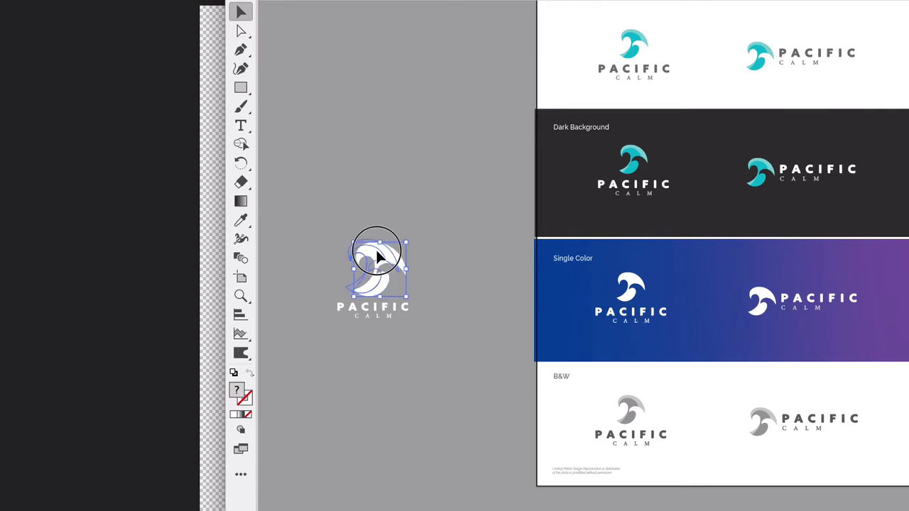
click(469, 264)
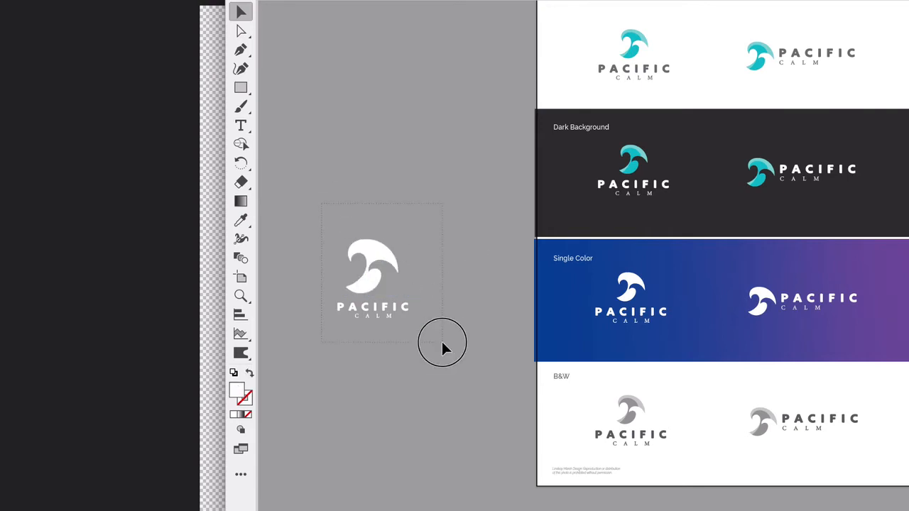
Hide the old logo in the Photoshop label document and place the modified logo above "GYM + SPA", scaled to the text's width.
drag(441, 346, 328, 229)
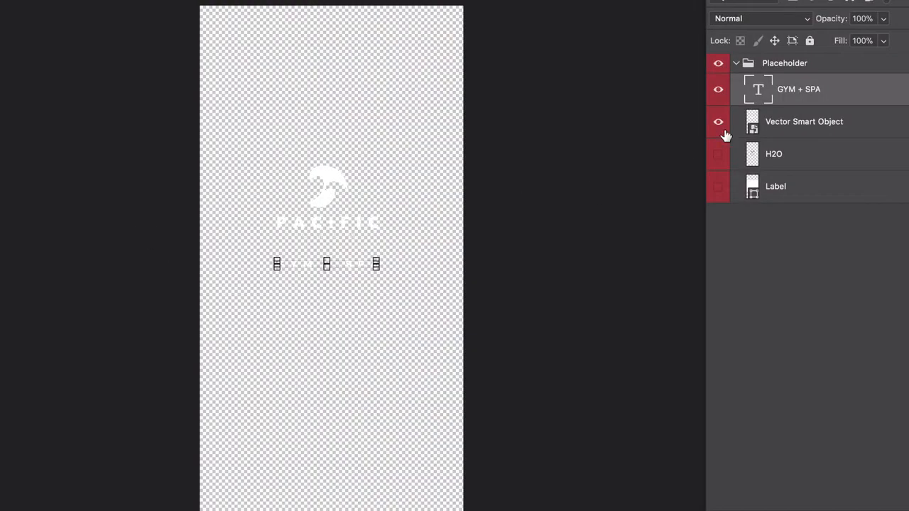
click(719, 125)
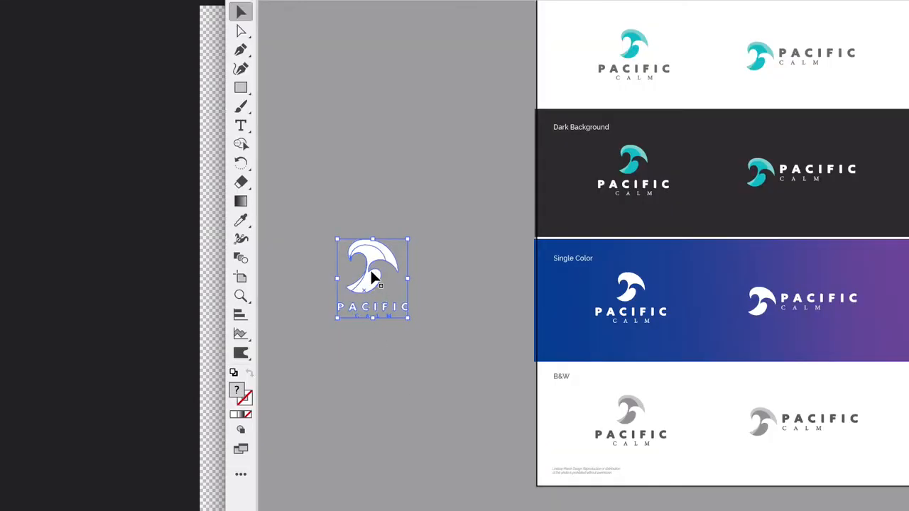
drag(374, 277, 276, 178)
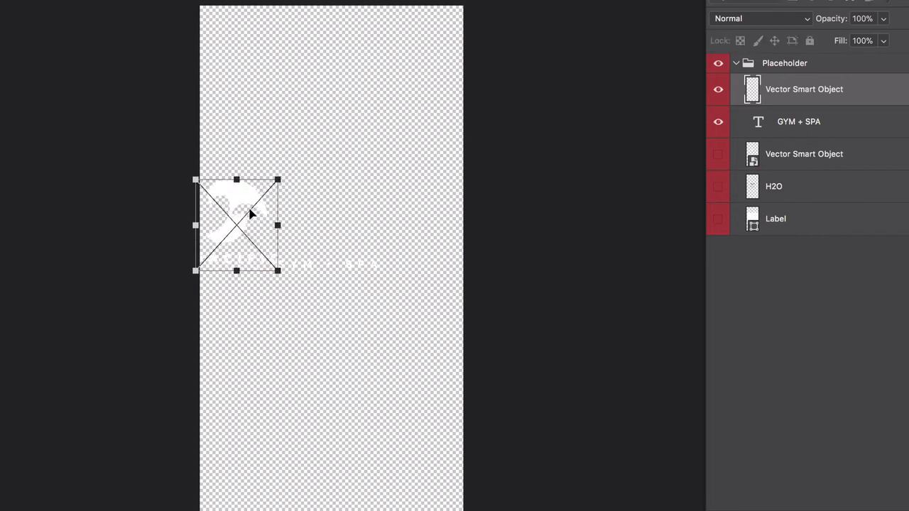
drag(252, 211, 329, 179)
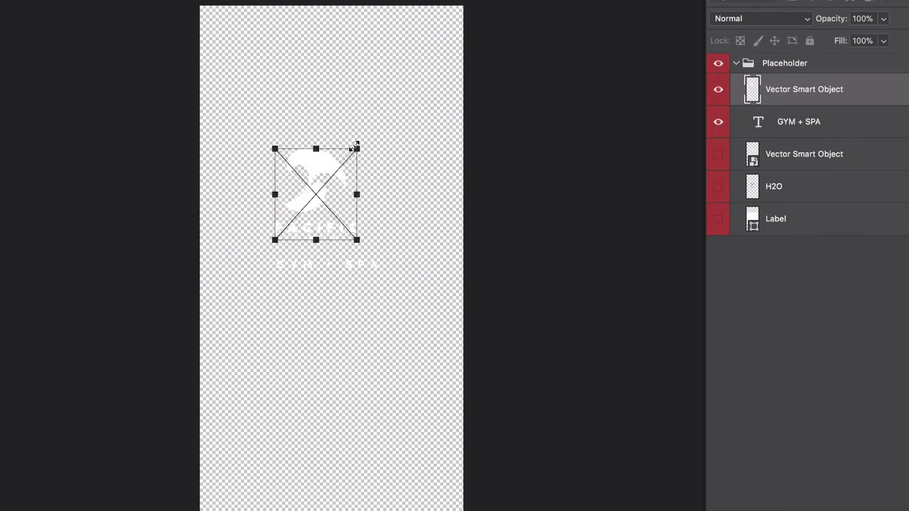
drag(356, 147, 349, 188)
key(Return)
Scale the new logo and "GYM + SPA" text down together, lower them slightly, and save and close the label document.
shift+click(328, 264)
drag(377, 163, 348, 199)
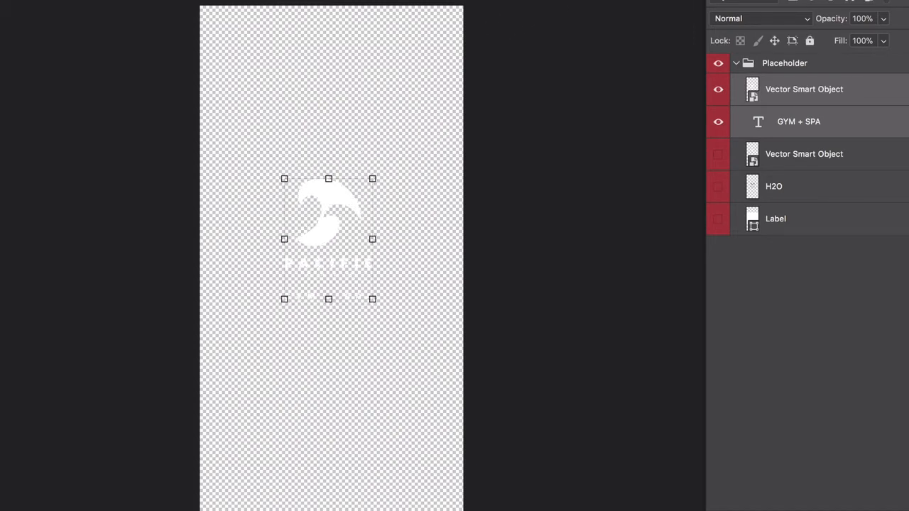
key(super+w)
click(608, 148)
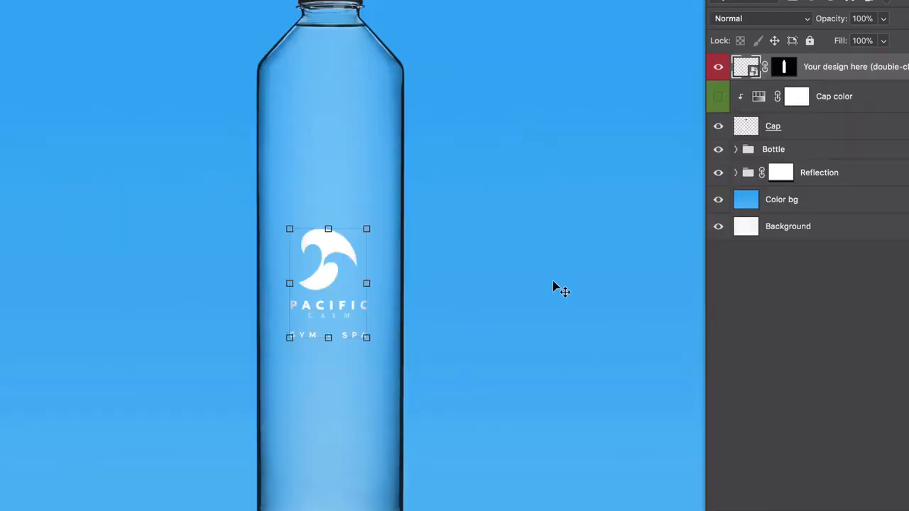
Move the label design slightly higher on the water bottle and view the whole mockup.
click(339, 245)
drag(339, 245, 338, 231)
click(469, 243)
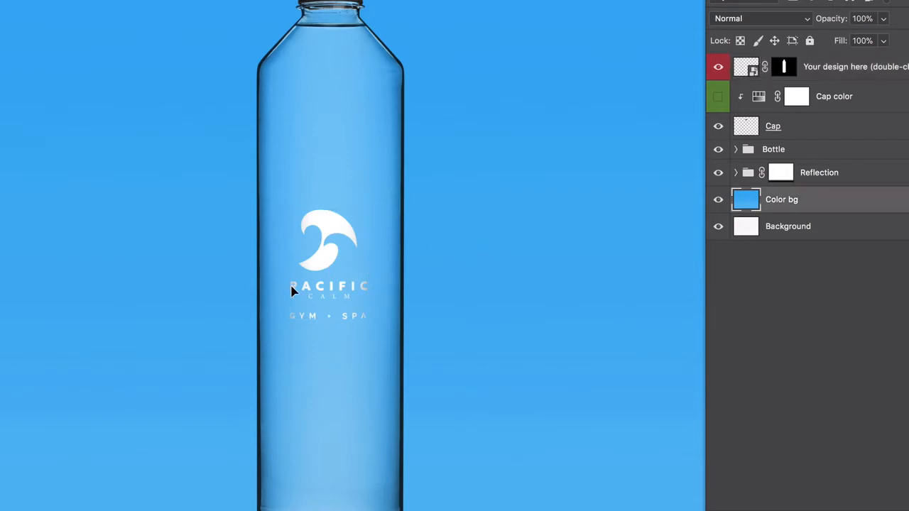
key(super+0)
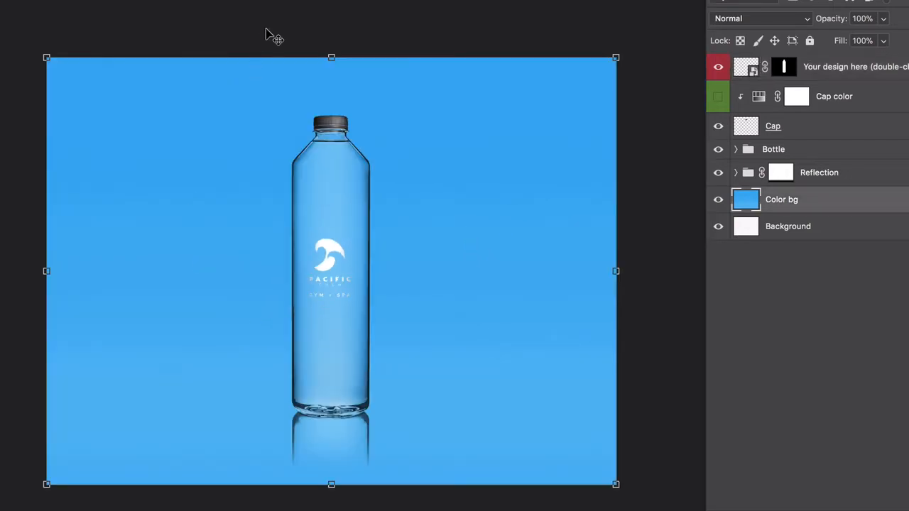
click(465, 176)
Identify the bottle's Cap layer by toggling its visibility and check its layer style options.
click(340, 127)
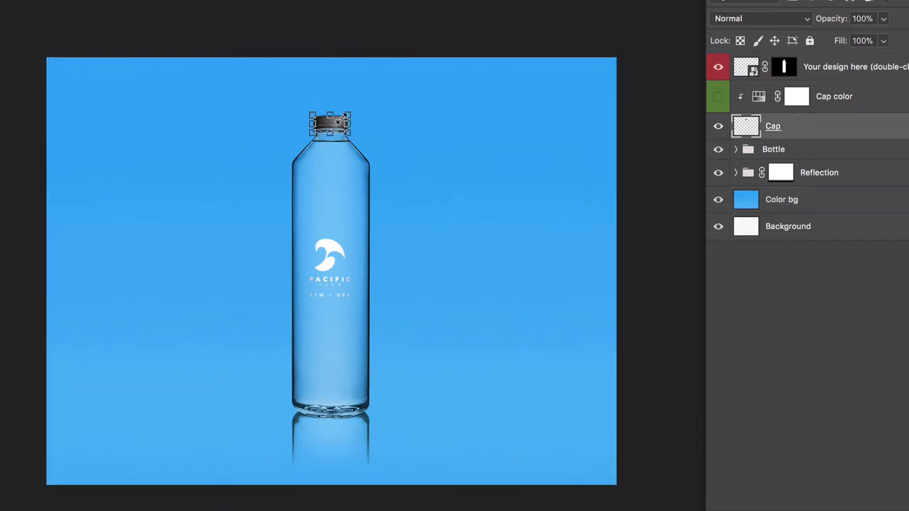
click(718, 128)
click(718, 128)
double_click(833, 131)
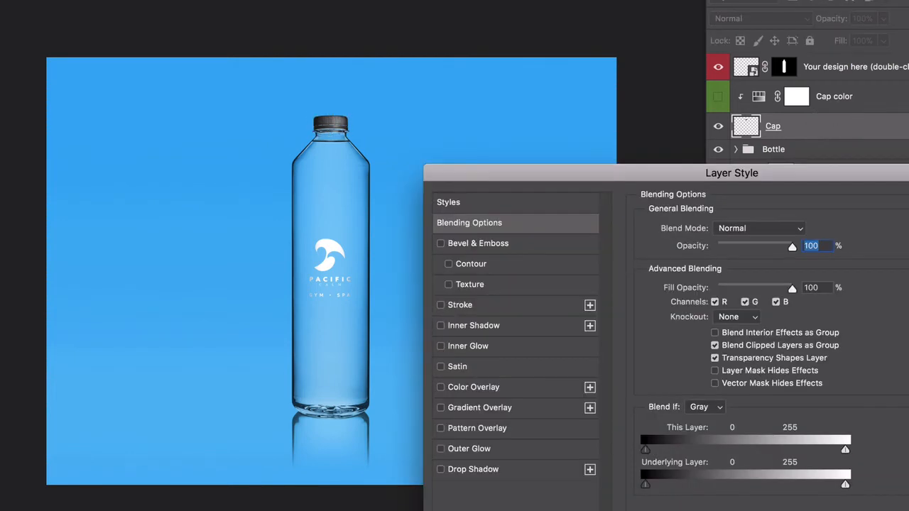
key(Escape)
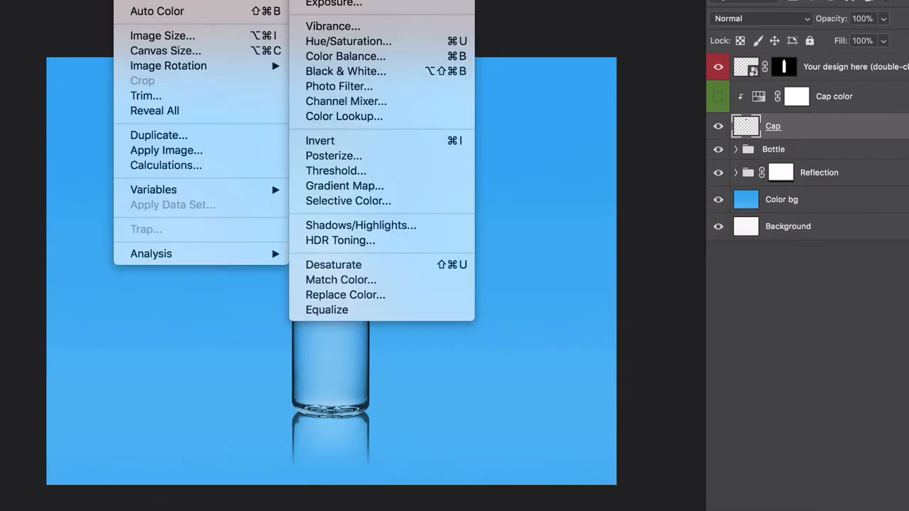
Try a green bottle cap using Color Balance with midtone levels of -53, +77 and -53.
click(355, 57)
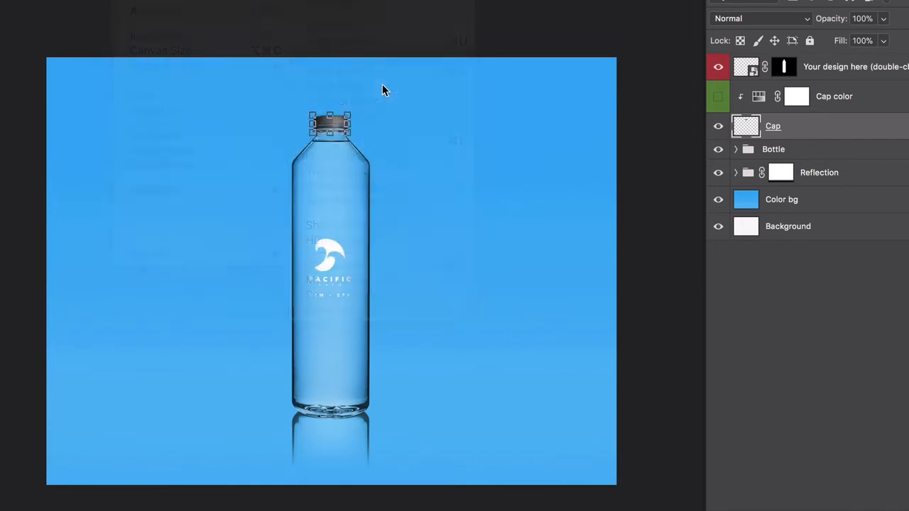
click(705, 210)
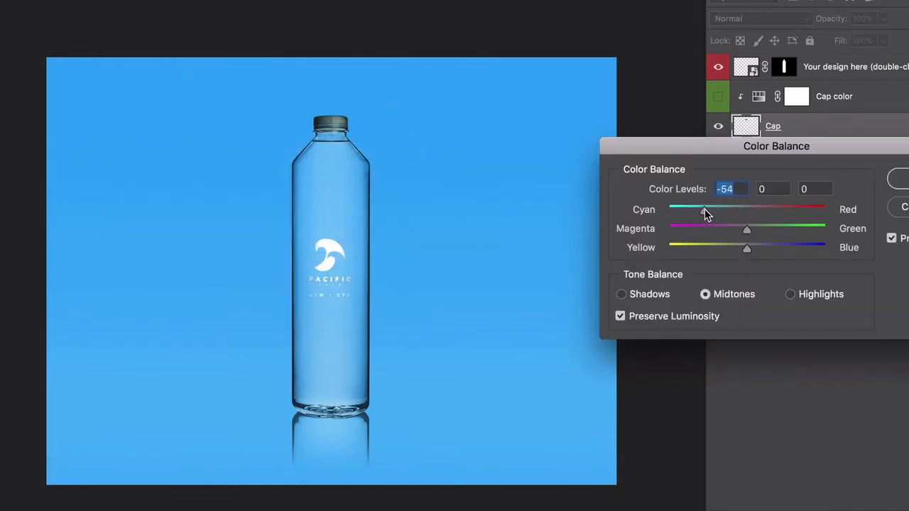
click(808, 210)
drag(673, 228, 668, 229)
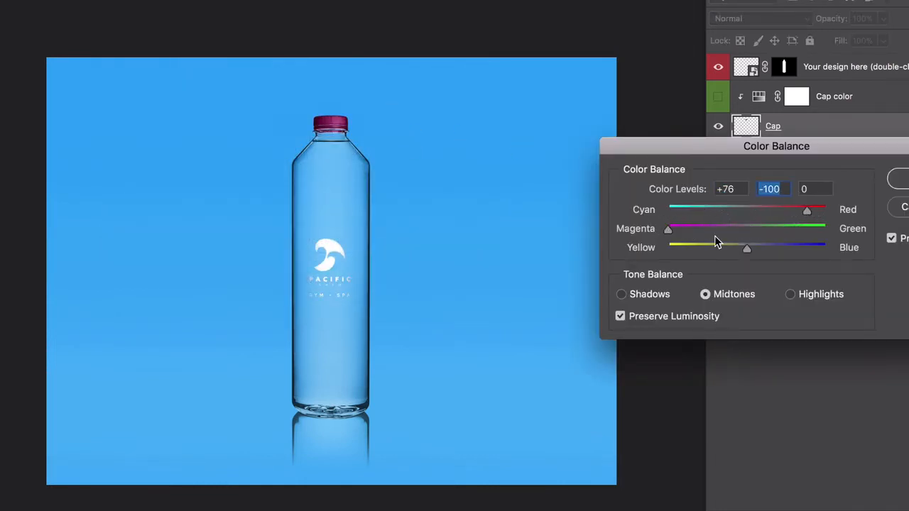
click(823, 249)
drag(801, 258, 704, 247)
click(808, 229)
drag(808, 210, 704, 213)
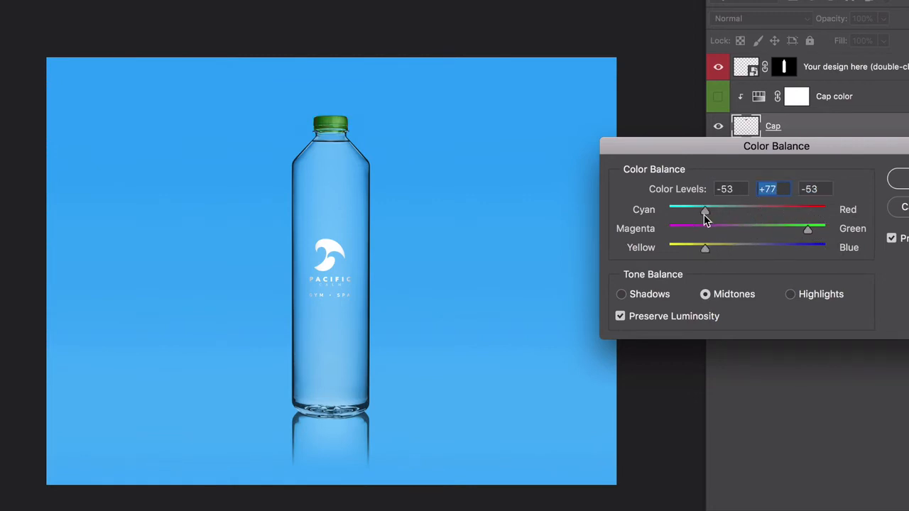
Shift the cap's highlights toward red and yellow and its shadows toward yellow, and apply the Color Balance.
click(788, 294)
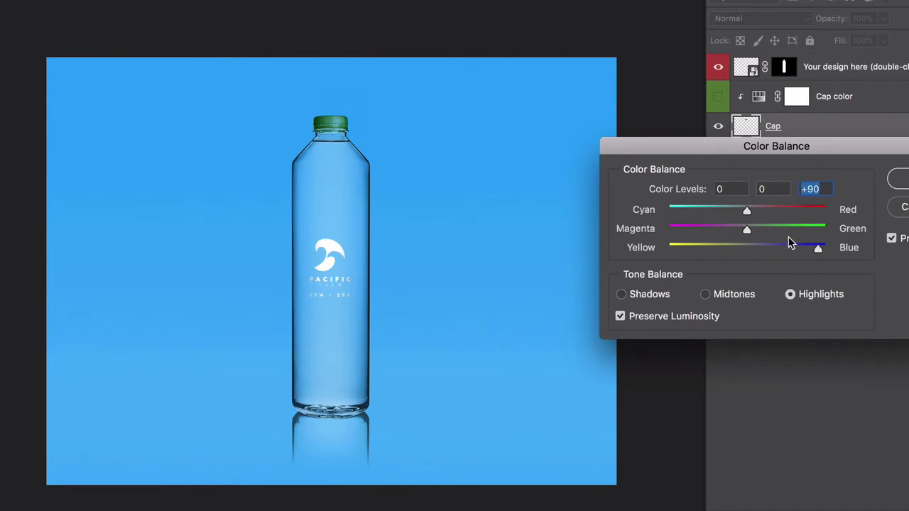
drag(747, 210, 693, 211)
drag(774, 210, 801, 209)
drag(709, 228, 692, 254)
click(635, 297)
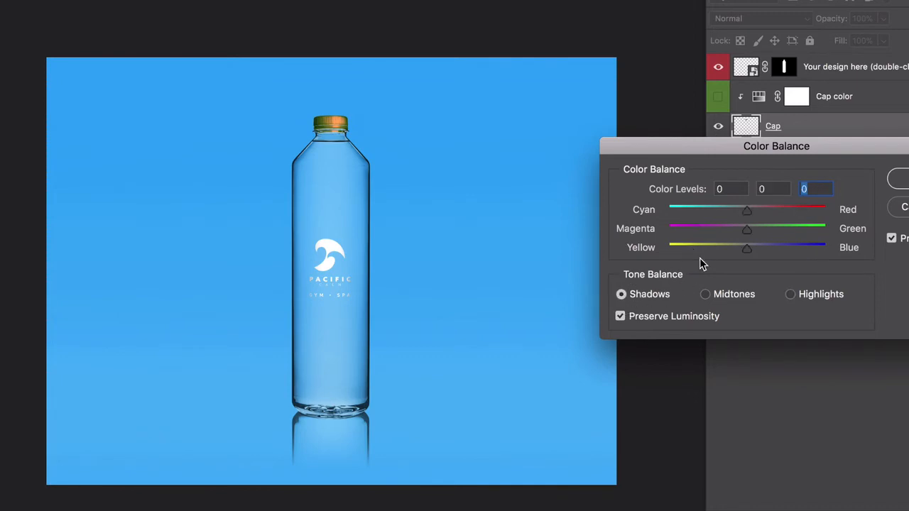
click(695, 249)
click(883, 186)
Desaturate the bottle cap.
click(142, 0)
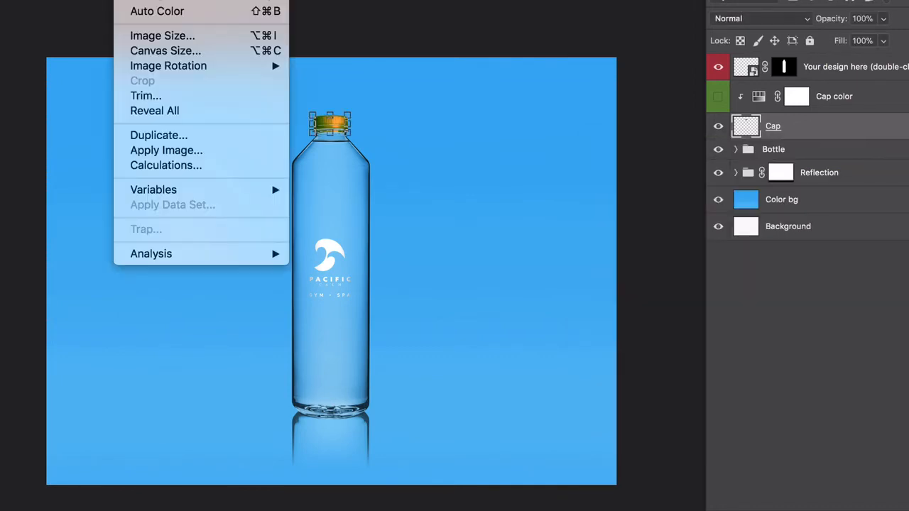
click(332, 264)
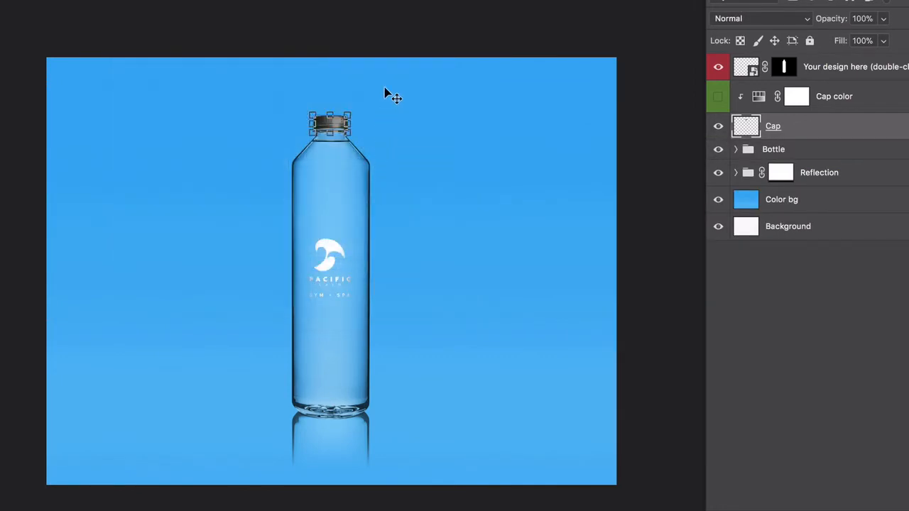
Add a Color Overlay in a very dark, muted purple to the Color bg layer, with Normal blending at 100% opacity.
click(490, 313)
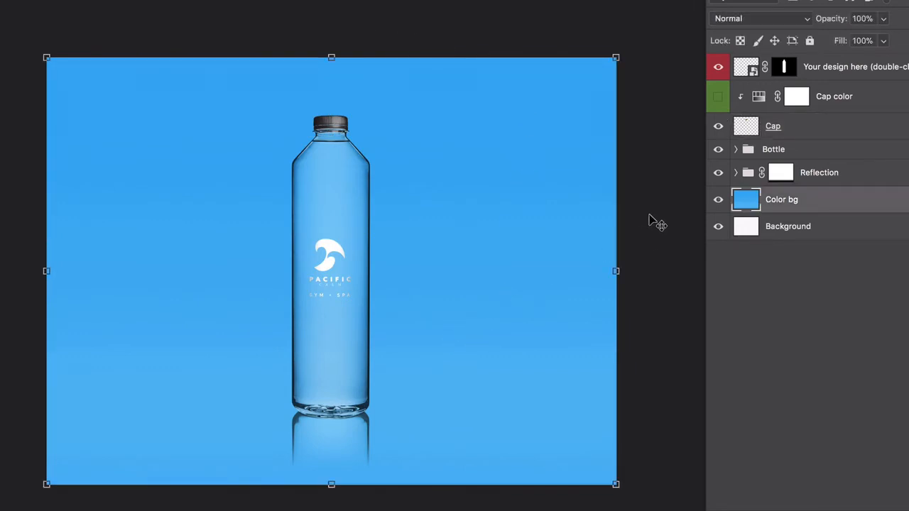
double_click(744, 205)
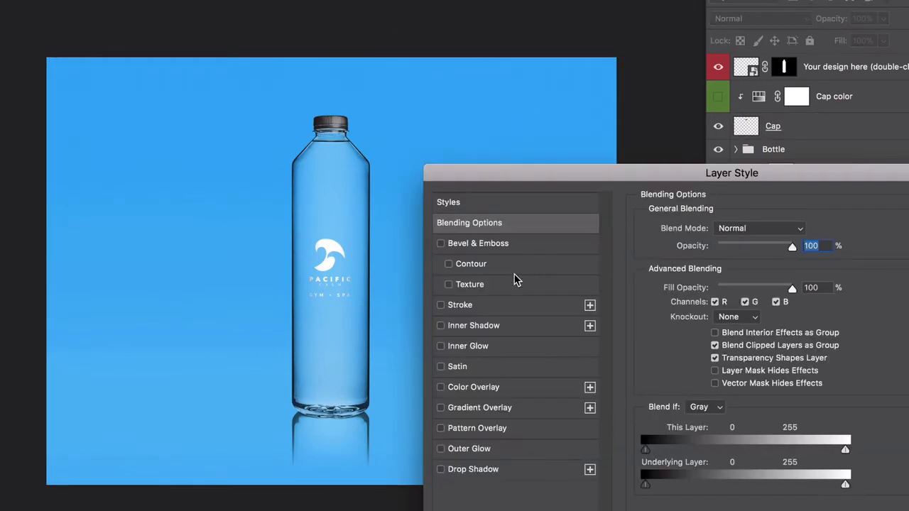
click(469, 391)
click(802, 230)
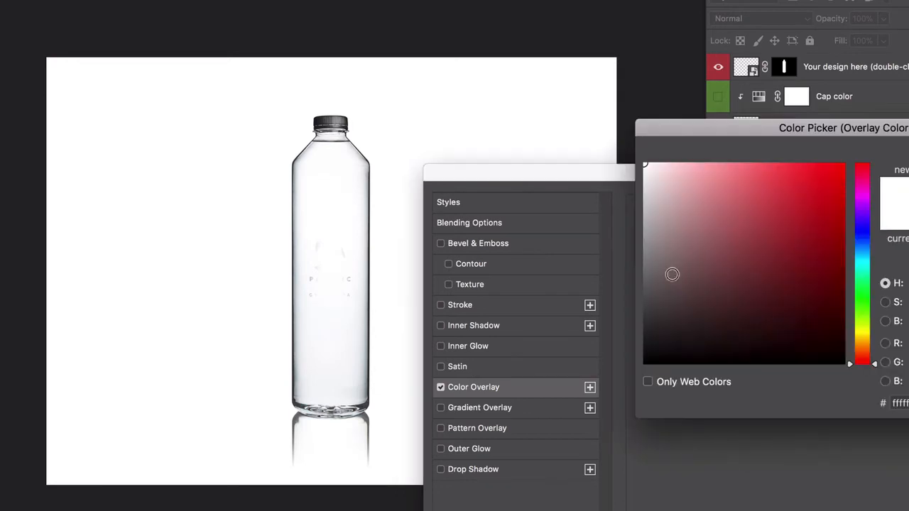
click(645, 355)
drag(667, 325, 659, 324)
key(Return)
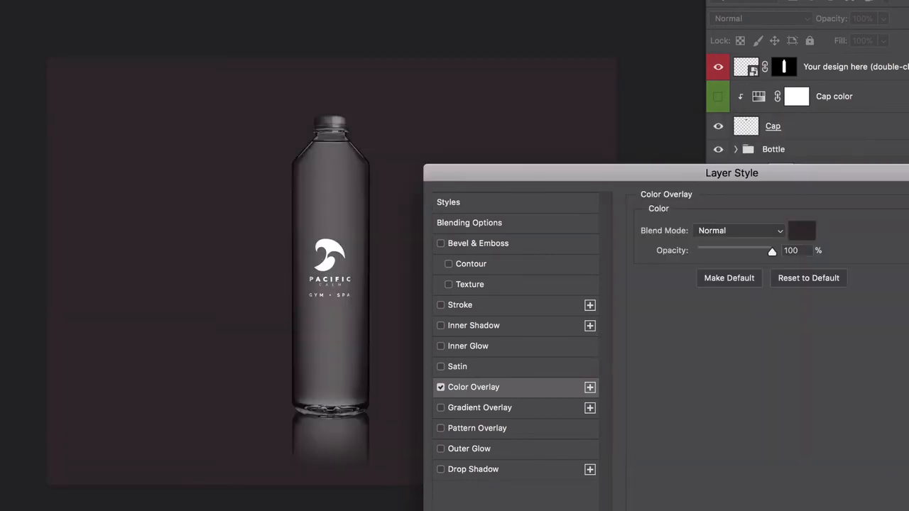
key(Return)
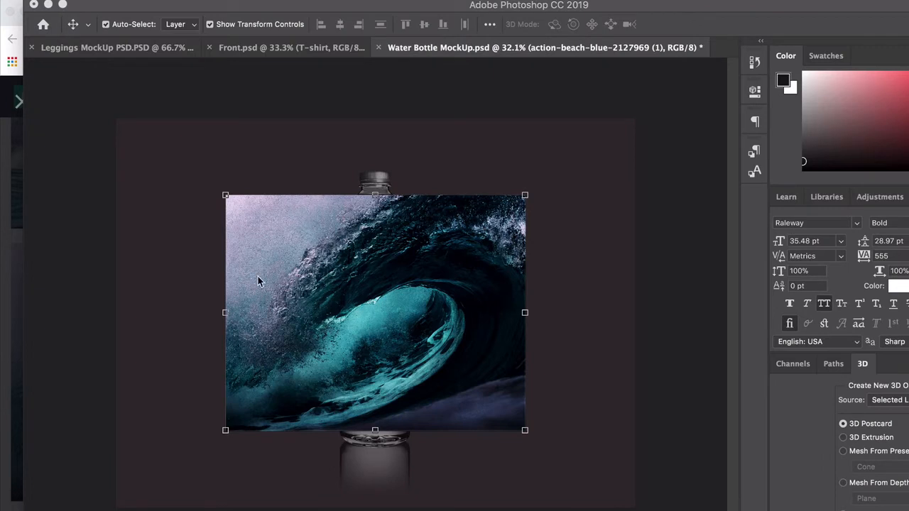
Align the wave photo with the mockup's upper-left corner and scale it to about 175% to cover the canvas.
click(270, 248)
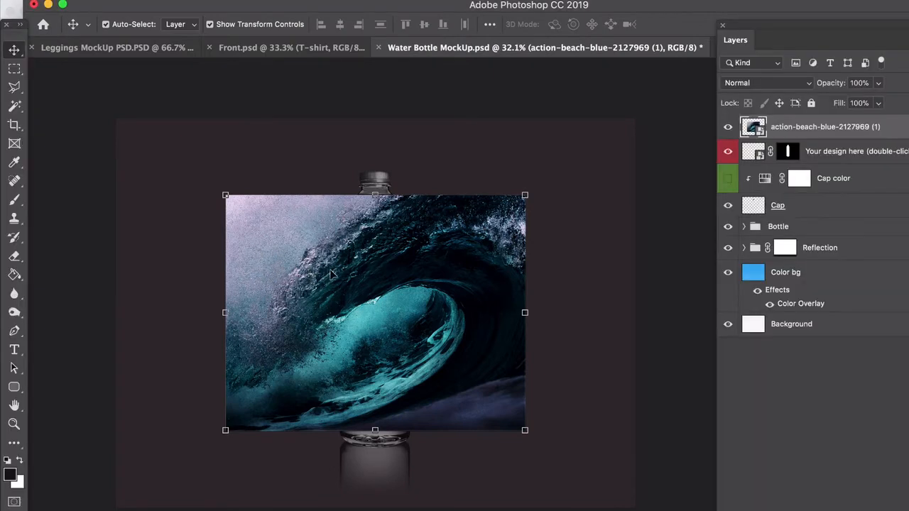
drag(331, 273, 220, 193)
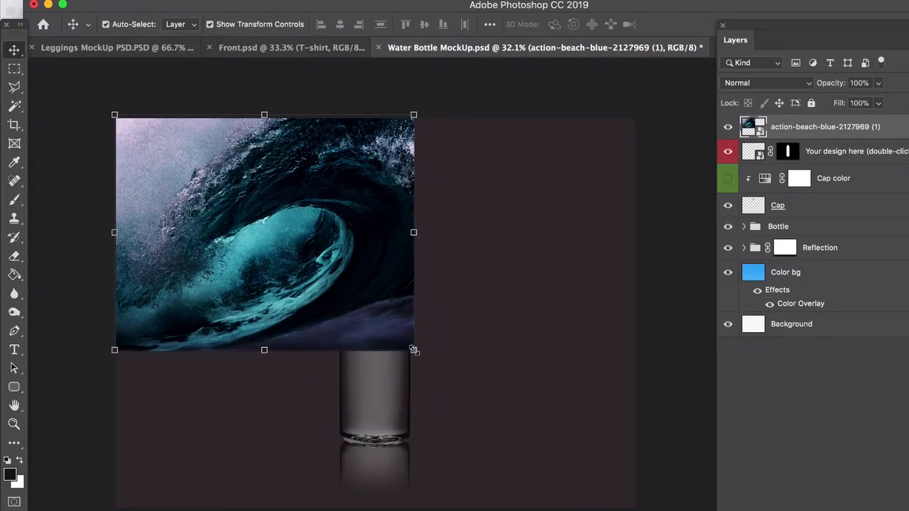
drag(413, 350, 646, 509)
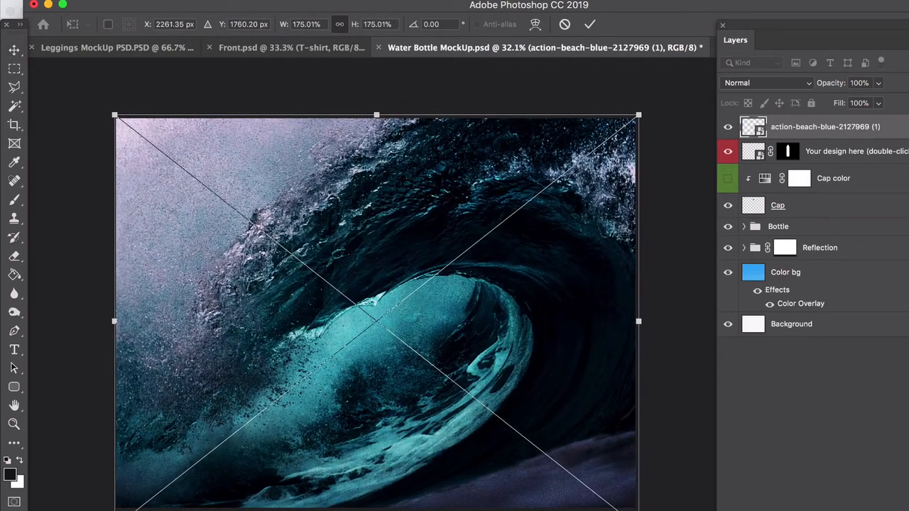
key(Return)
Move the wave photo layer between the Reflection group and Color bg, and select the upper Highlights layer in the Bottle group.
click(806, 126)
drag(806, 126, 787, 264)
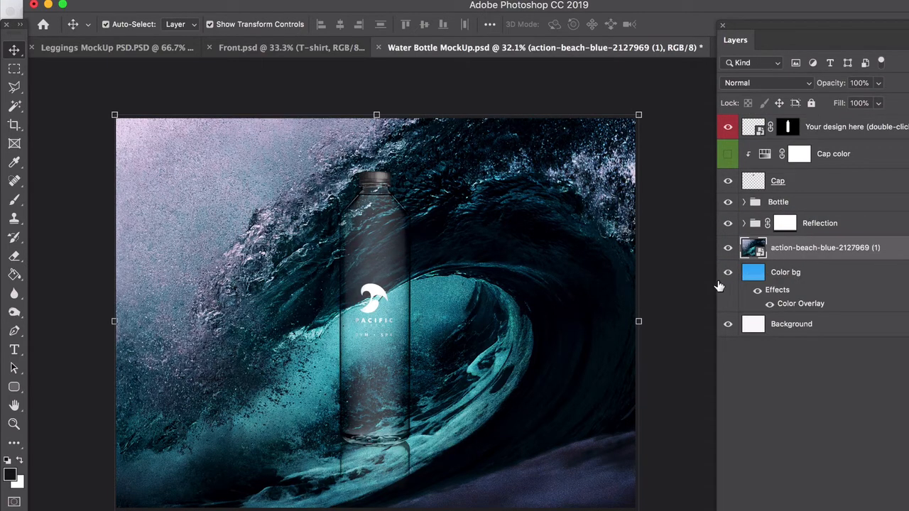
click(370, 223)
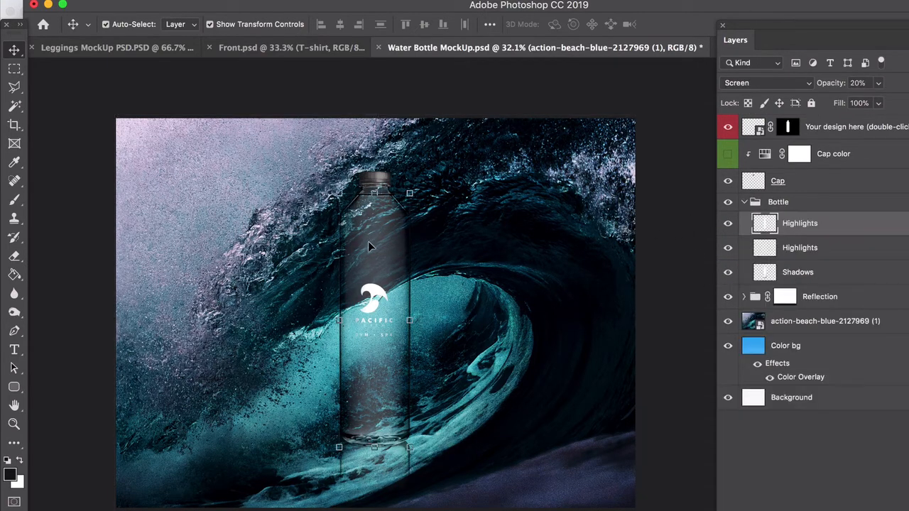
Check the Bottle group's visibility and examine its Highlights layers, including the blend mode of the upper one.
click(728, 202)
click(728, 203)
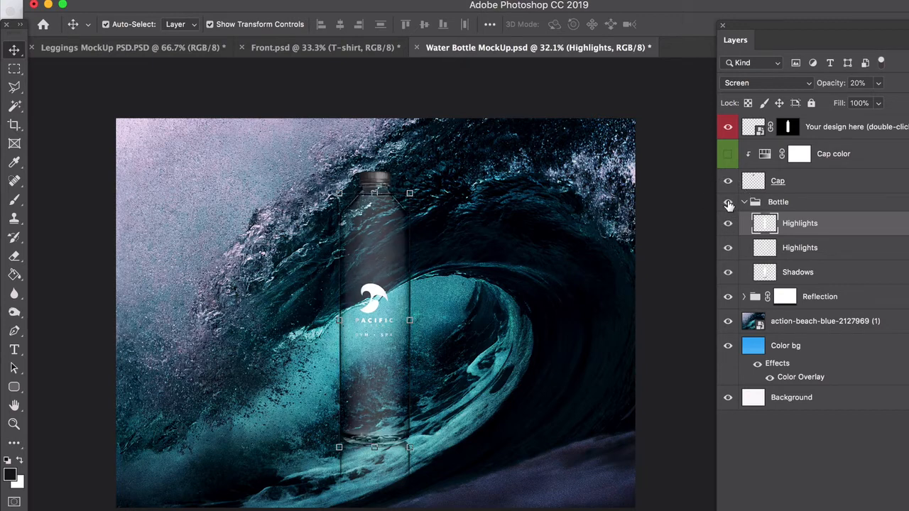
click(788, 203)
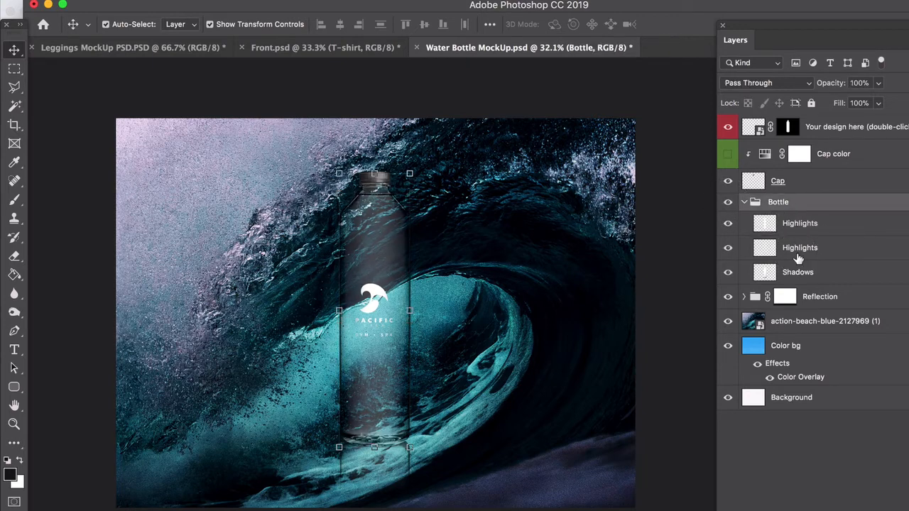
click(798, 254)
click(800, 229)
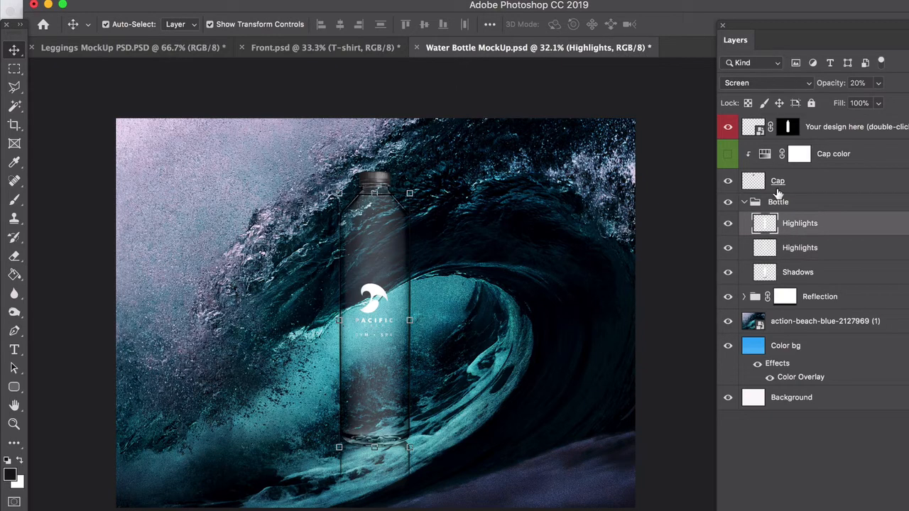
click(751, 83)
click(751, 82)
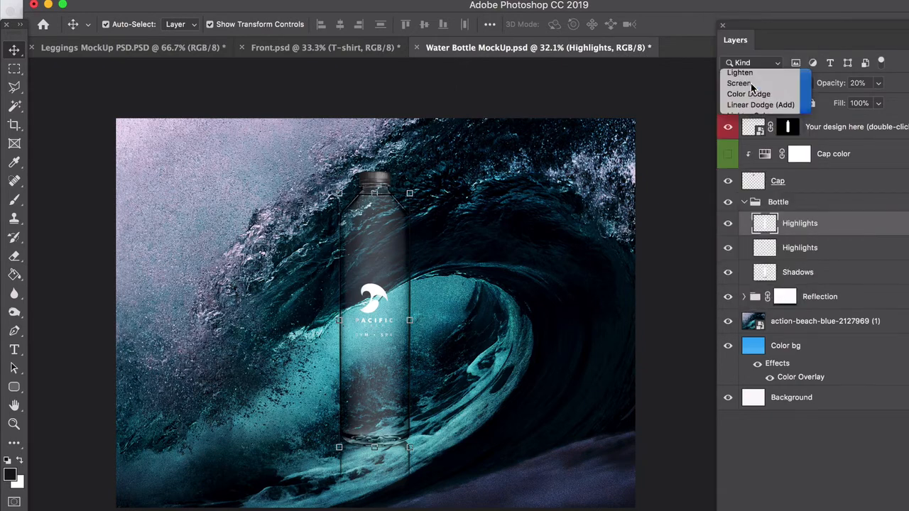
Blend the wave photo layer with Hard Light at 29% opacity and desaturate the photo.
click(587, 266)
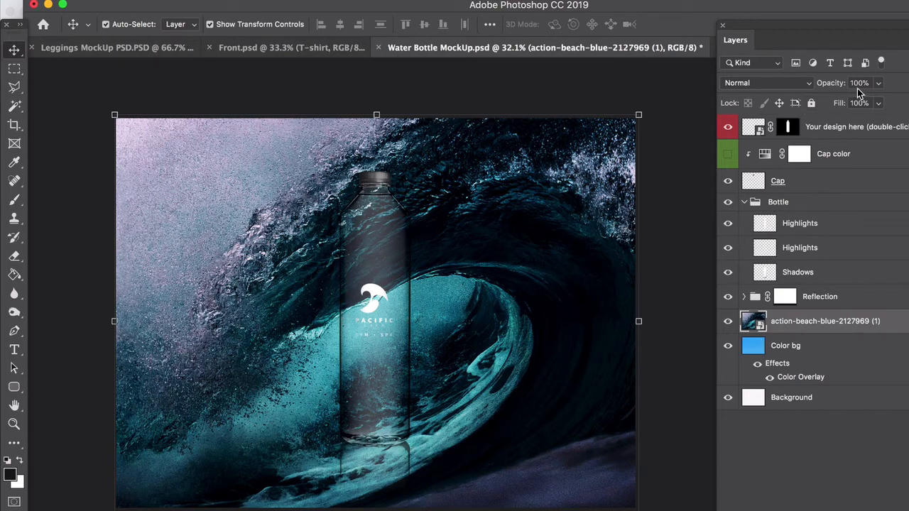
click(783, 82)
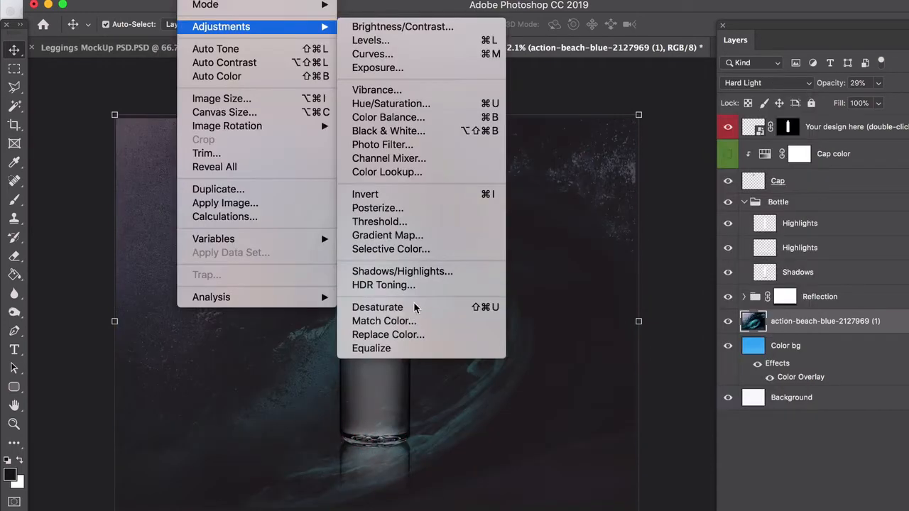
click(416, 307)
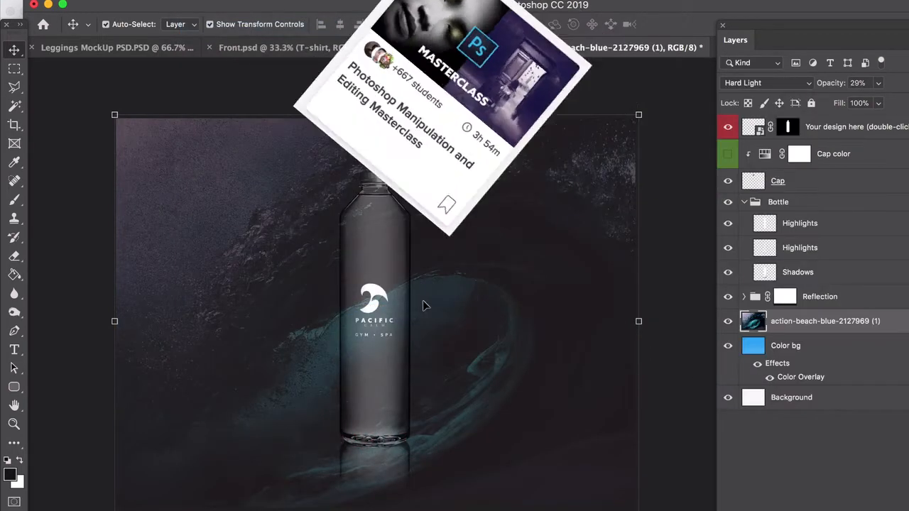
Raise the wave photo layer's opacity to 57% and change its blend mode to Overlay.
click(879, 103)
drag(903, 103, 897, 104)
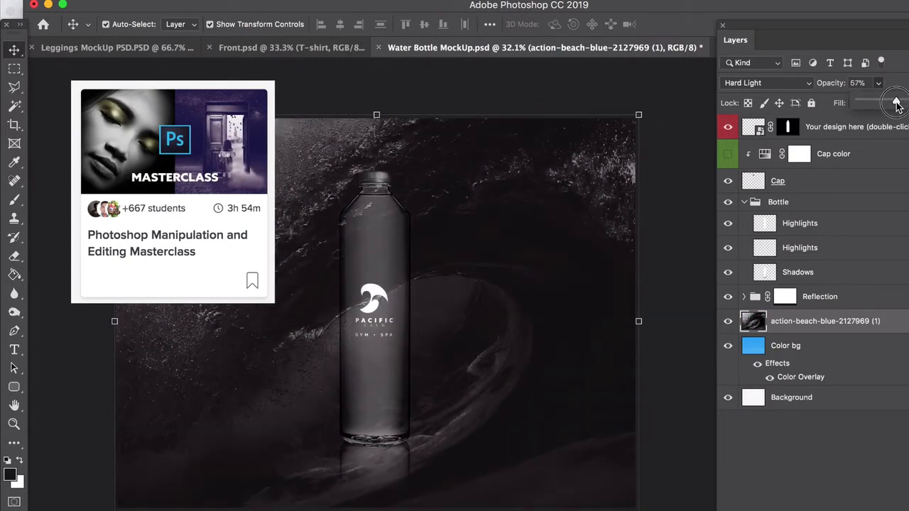
click(767, 82)
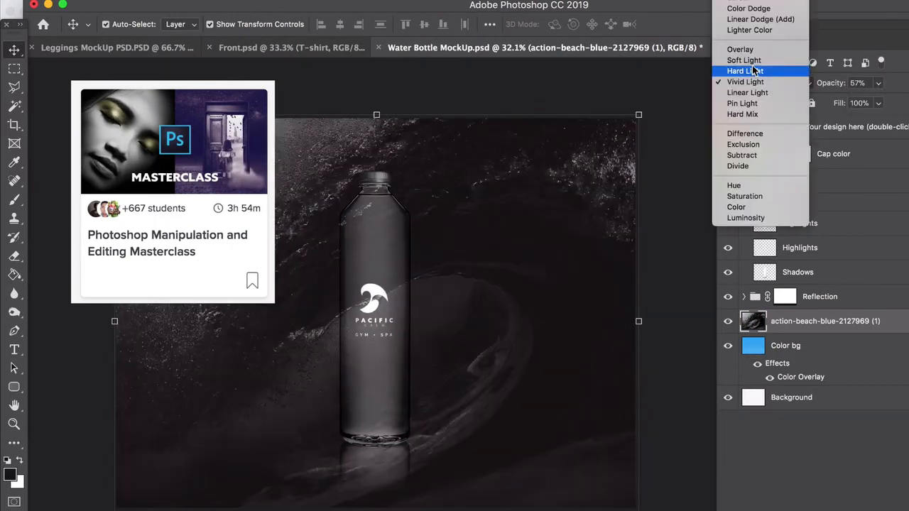
click(742, 50)
click(690, 108)
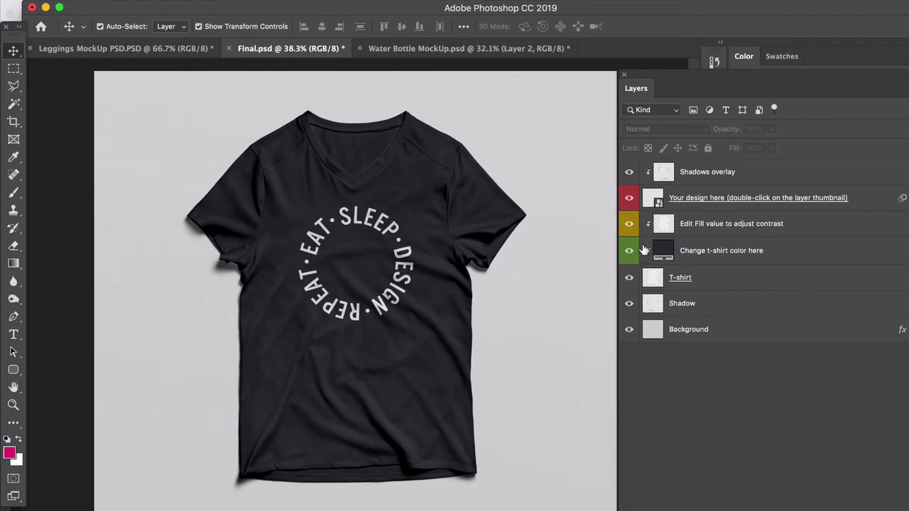
Open the design smart object of the t-shirt mockup Final.psd and hide its Placeholder layer.
click(398, 223)
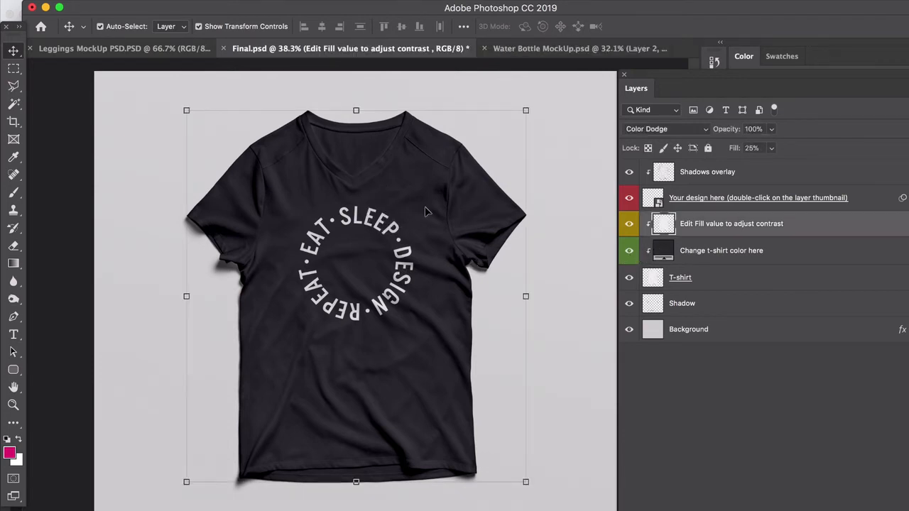
click(643, 208)
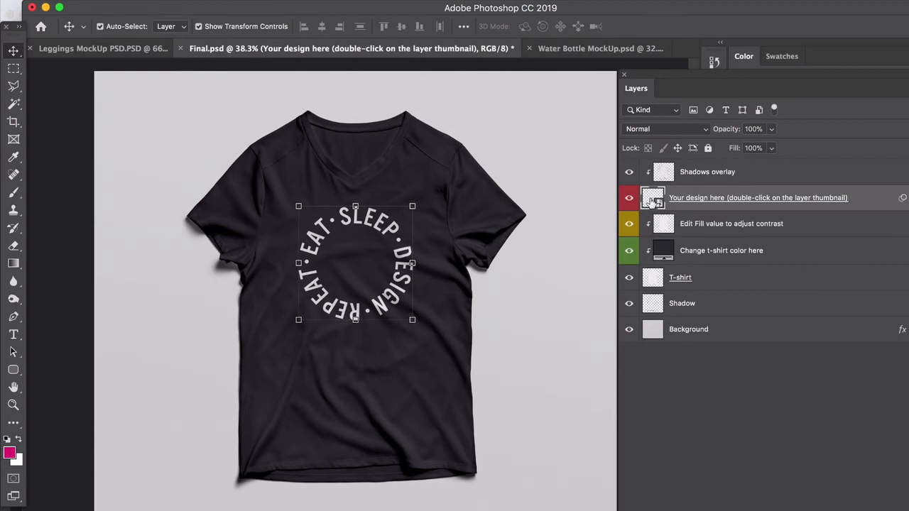
double_click(652, 201)
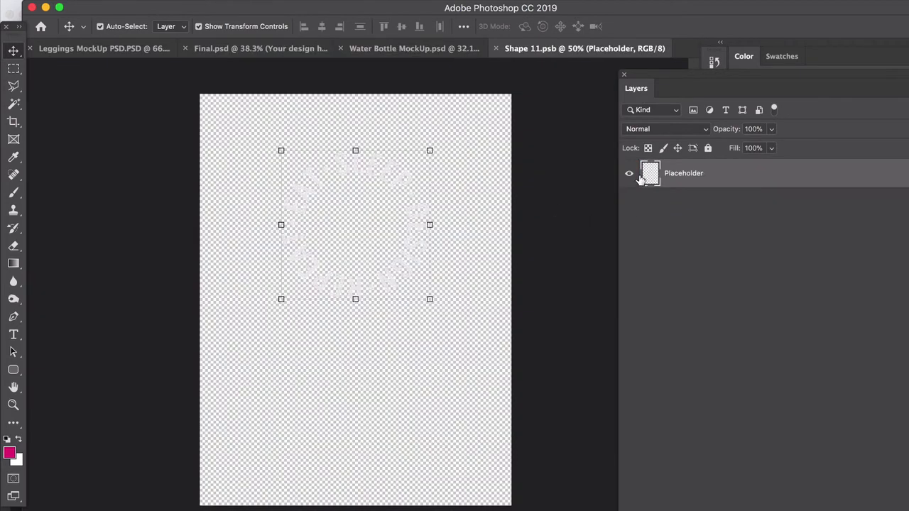
click(630, 174)
Switch to Illustrator and bring the white stacked Pacific Calm logo into the Shape 11.psb smart object in Photoshop.
key(super+Tab)
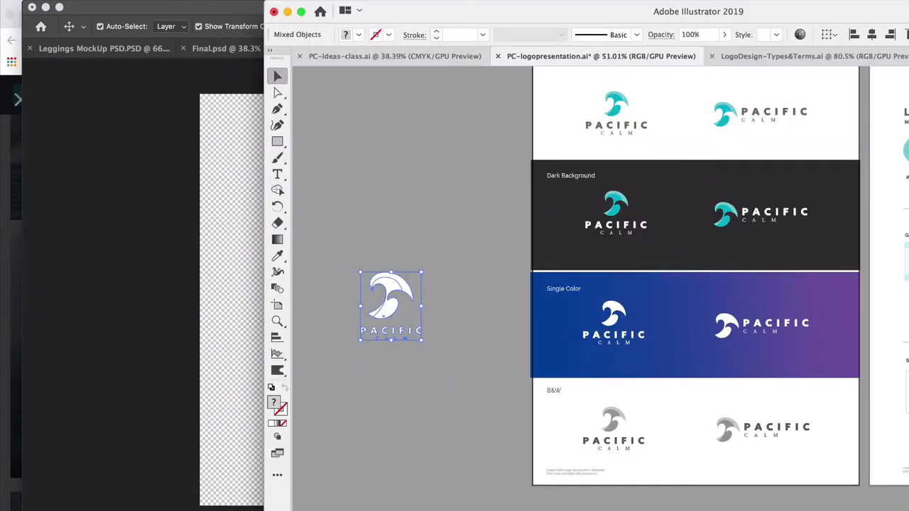
click(368, 251)
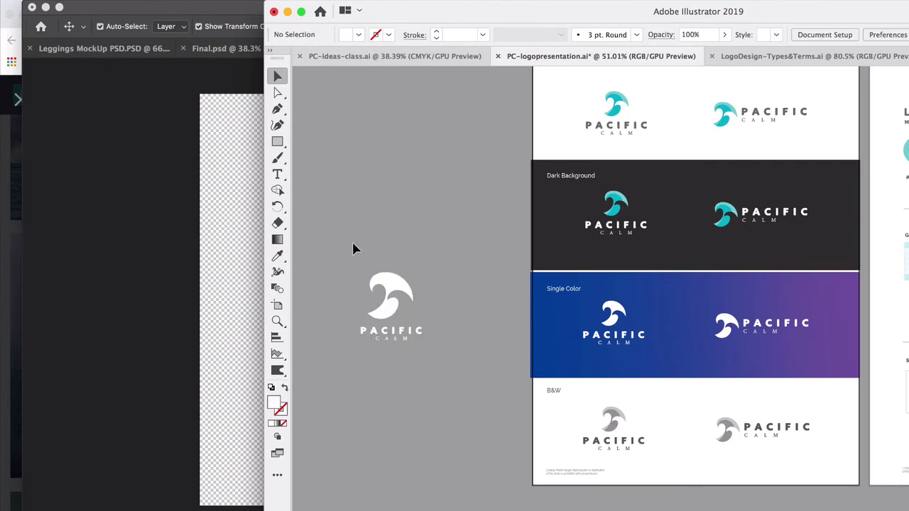
drag(356, 249, 441, 370)
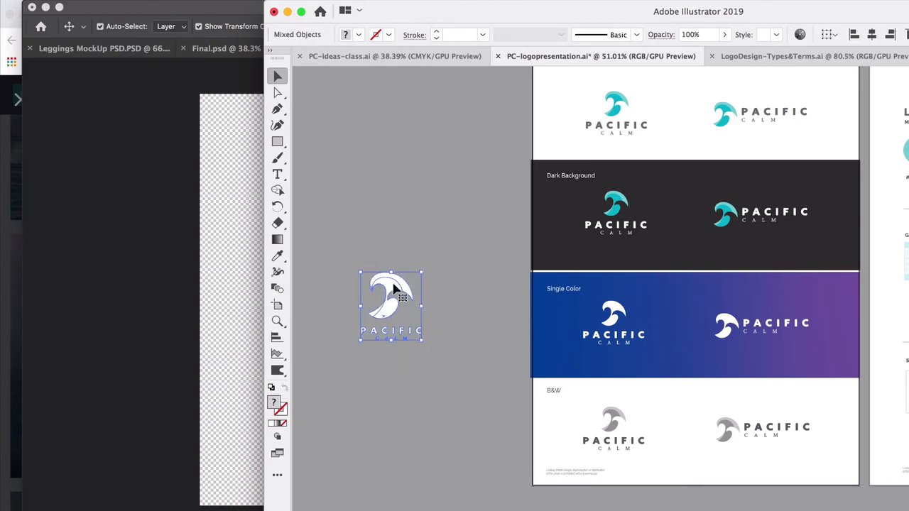
drag(395, 290, 357, 249)
key(Return)
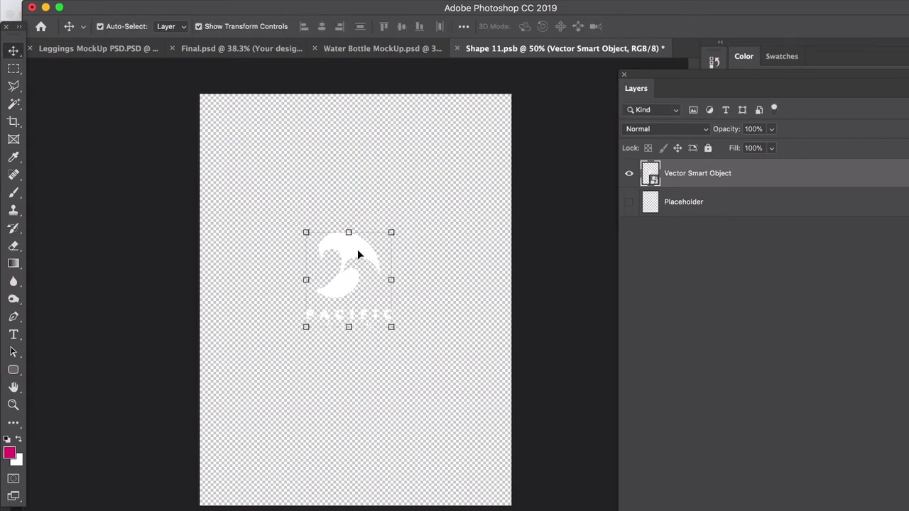
Save and close Shape 11.psb to update the t-shirt mockup.
click(458, 49)
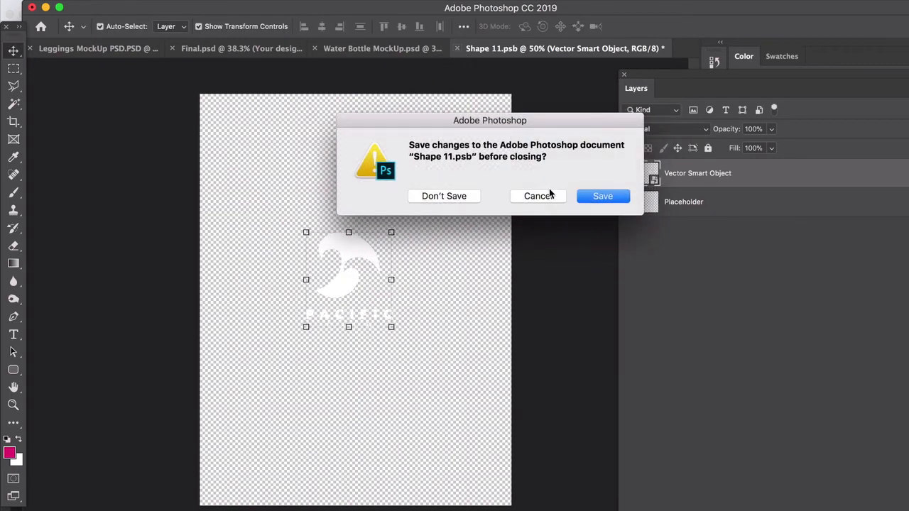
click(606, 196)
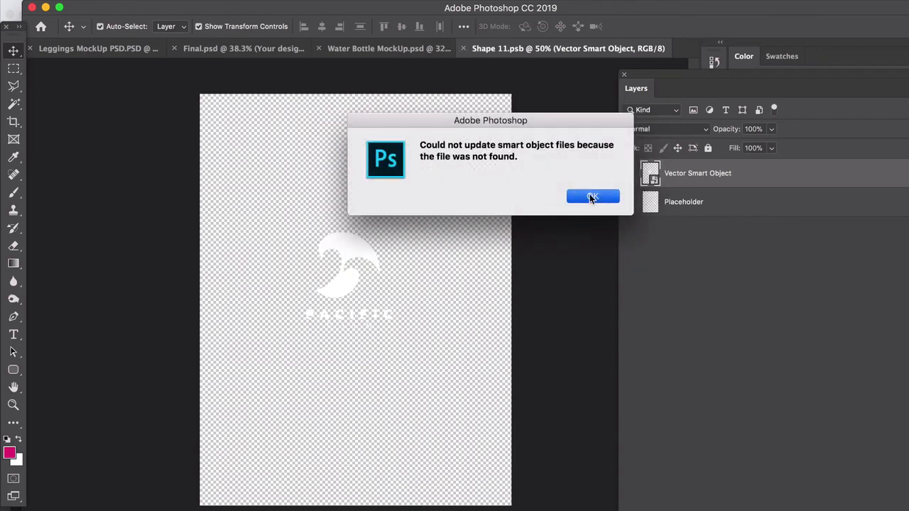
click(589, 195)
Turn off Auto-Select for the Move tool and move the logo design layer up to the middle of the shirt's chest.
click(359, 259)
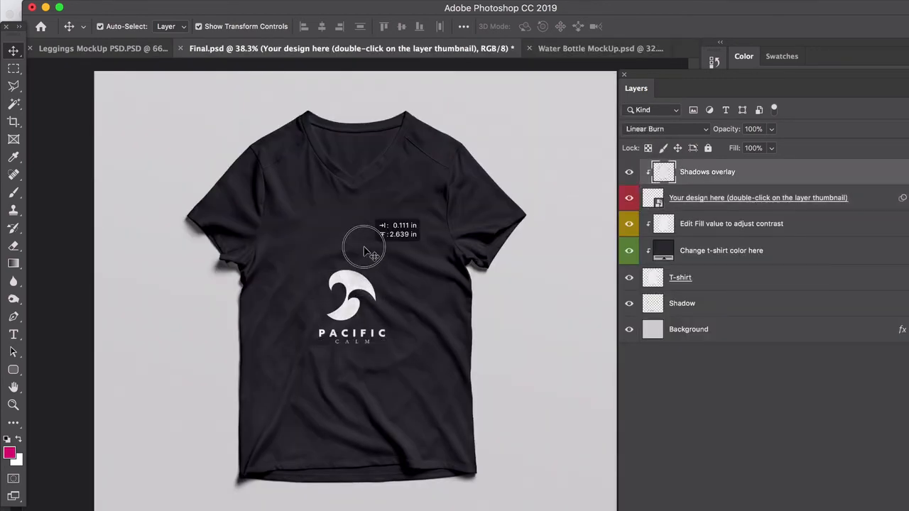
click(352, 291)
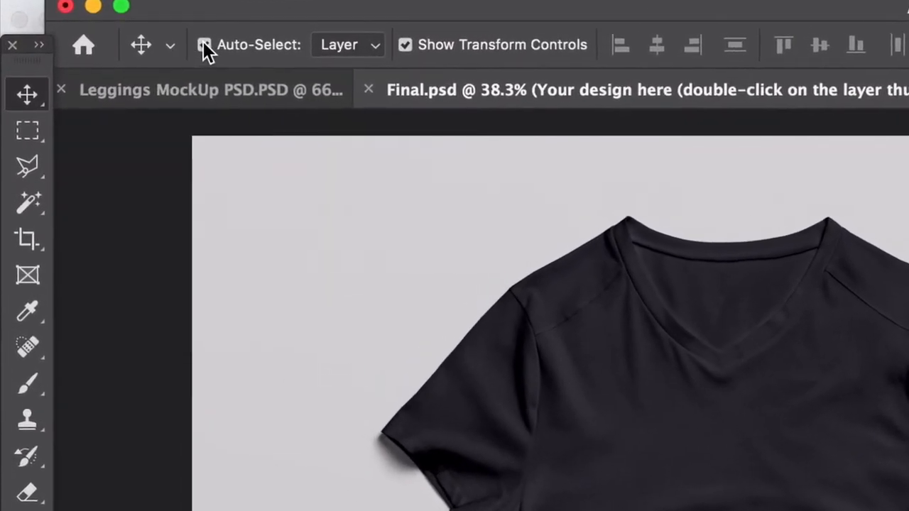
click(154, 35)
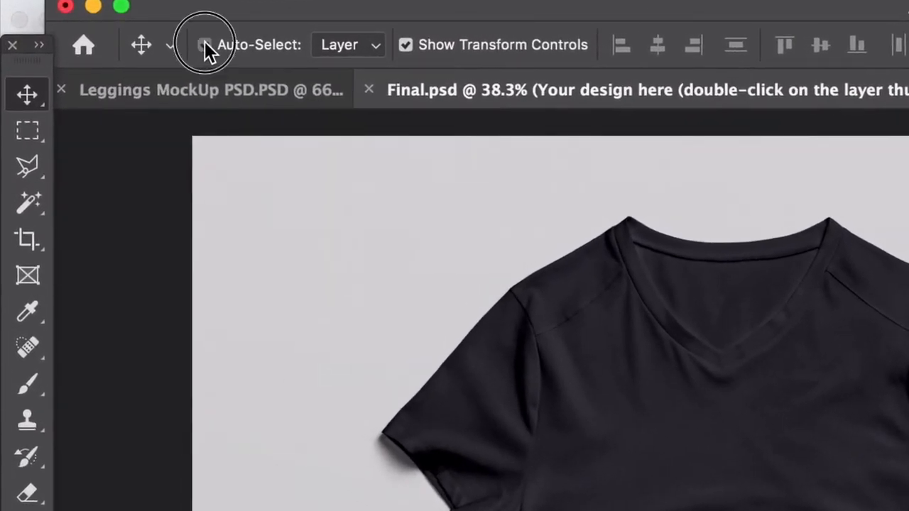
drag(436, 330, 426, 262)
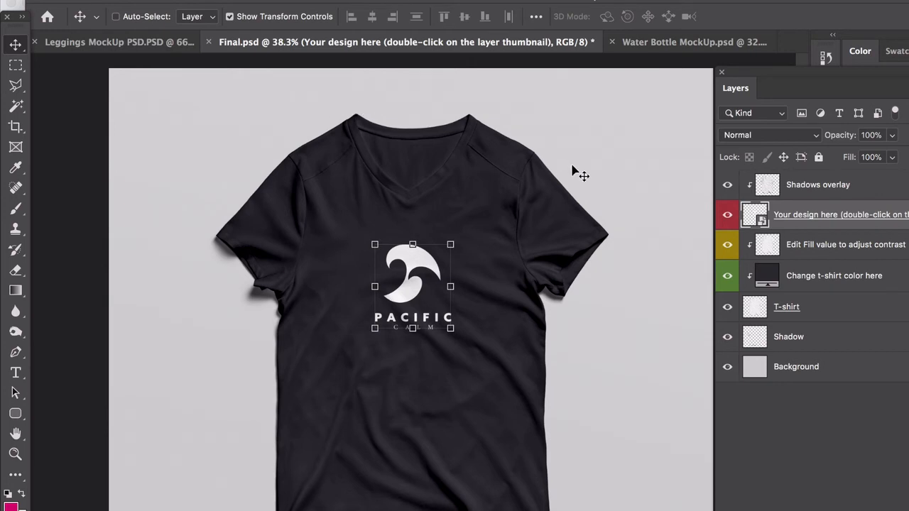
Recolor the t-shirt's color fill layer to the deep blue #313c8d.
click(771, 278)
double_click(773, 278)
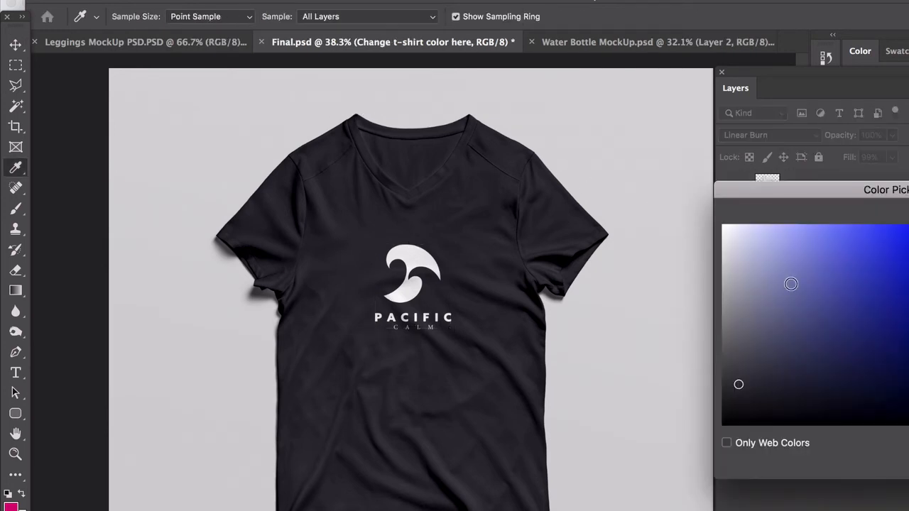
drag(829, 196, 669, 203)
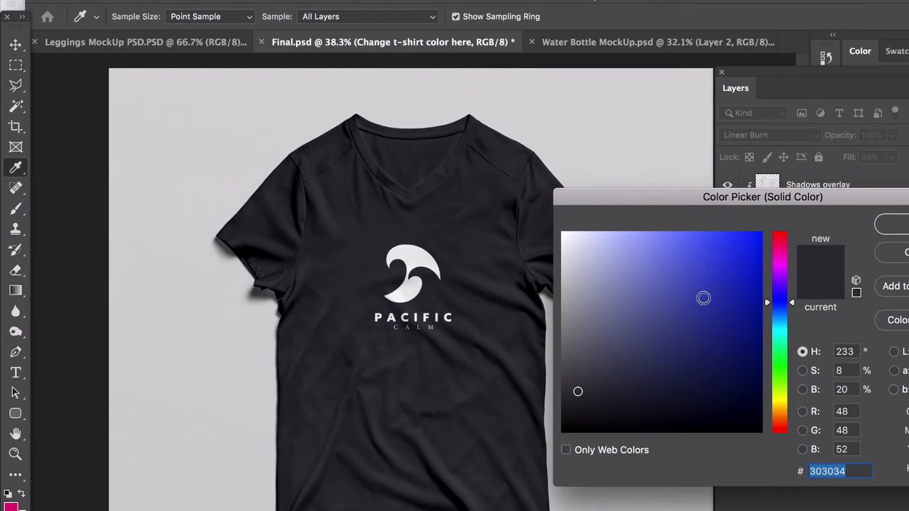
click(696, 253)
click(702, 301)
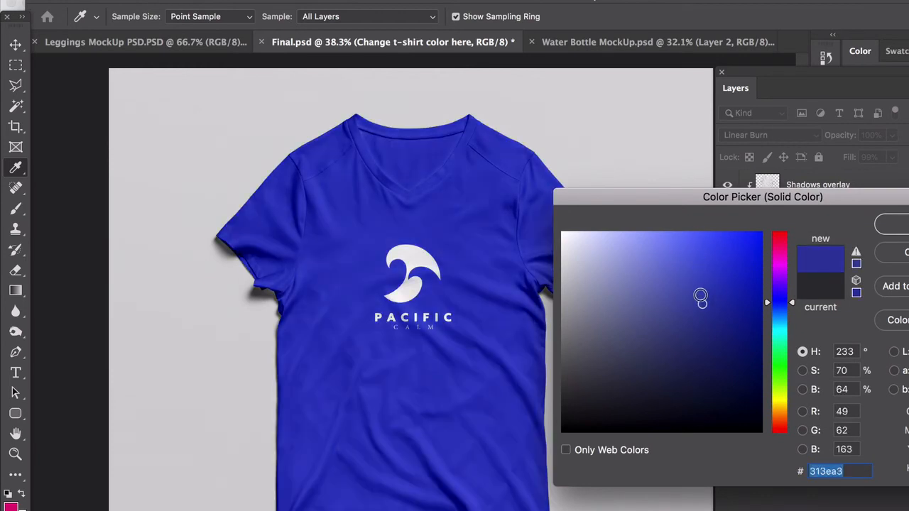
drag(703, 323, 693, 321)
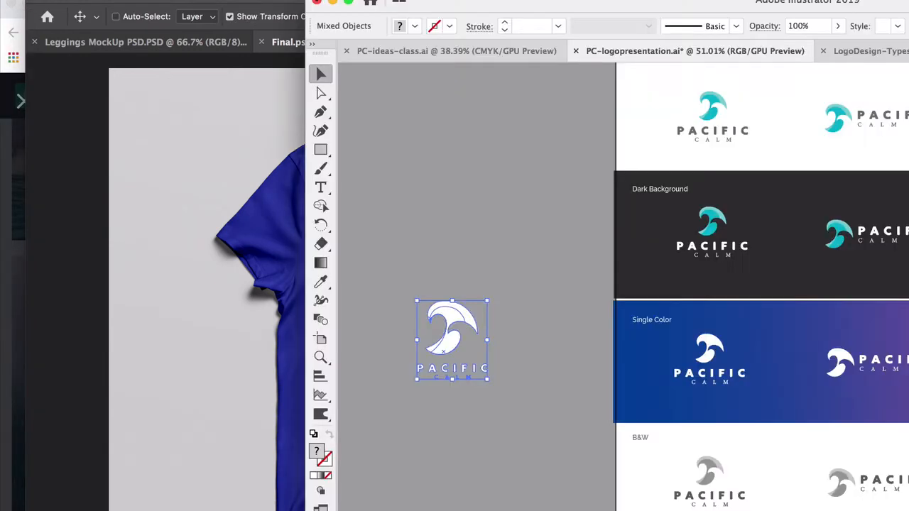
Copy the hex code #05B5CC from the logo color palette in Illustrator, apply it to the t-shirt color layer, and compare the colors.
scroll(715, 227, right, 5)
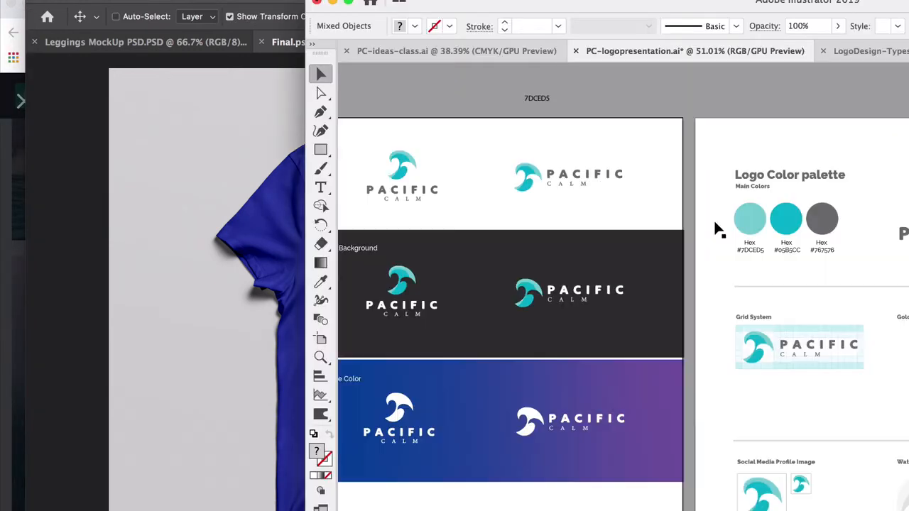
double_click(782, 247)
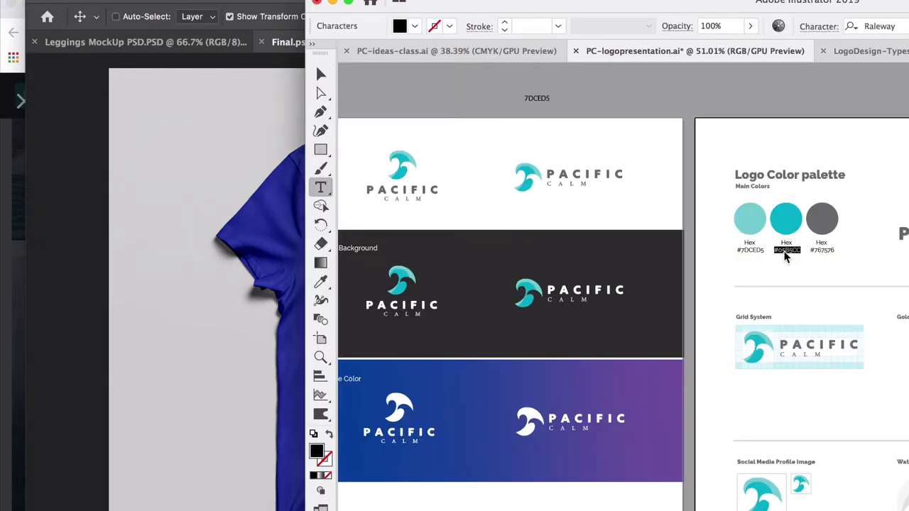
click(268, 249)
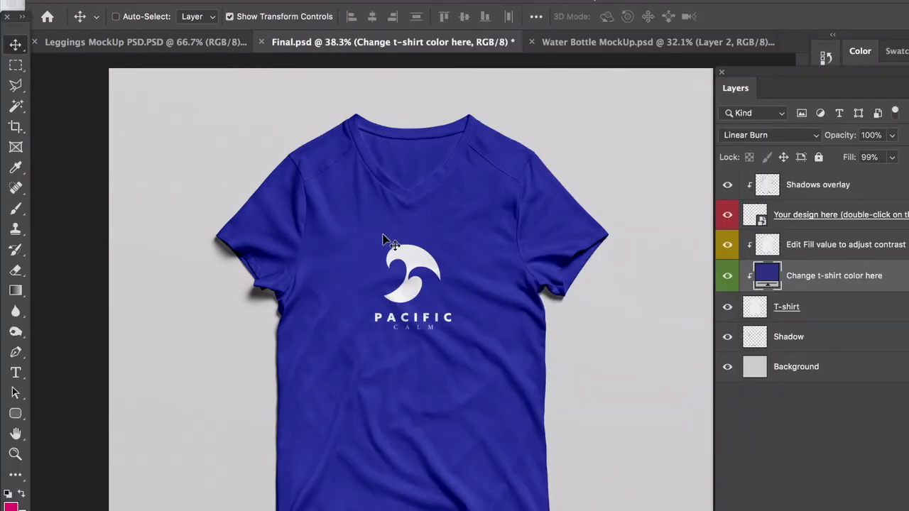
double_click(770, 276)
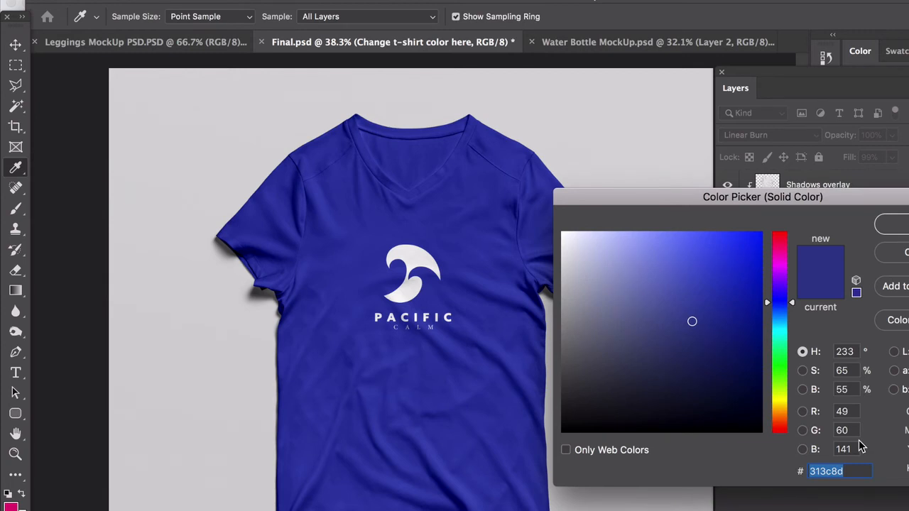
text(#05B5CC)
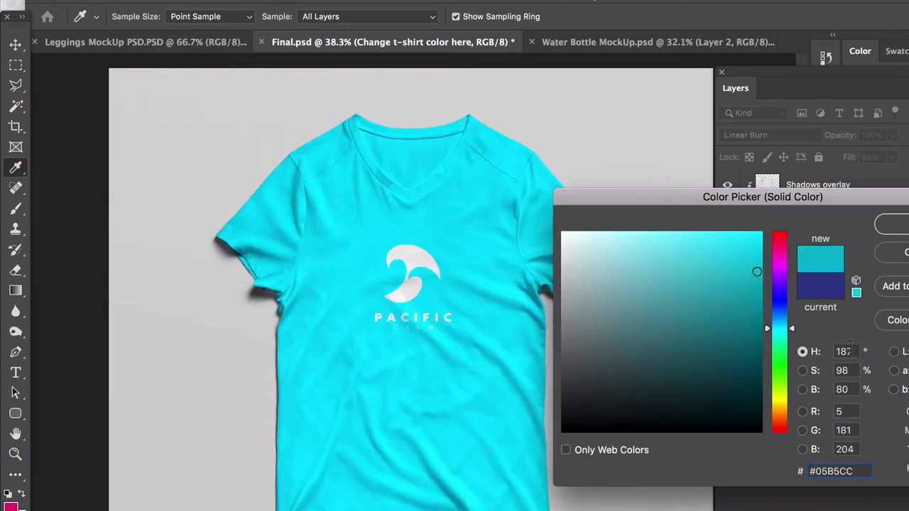
click(902, 225)
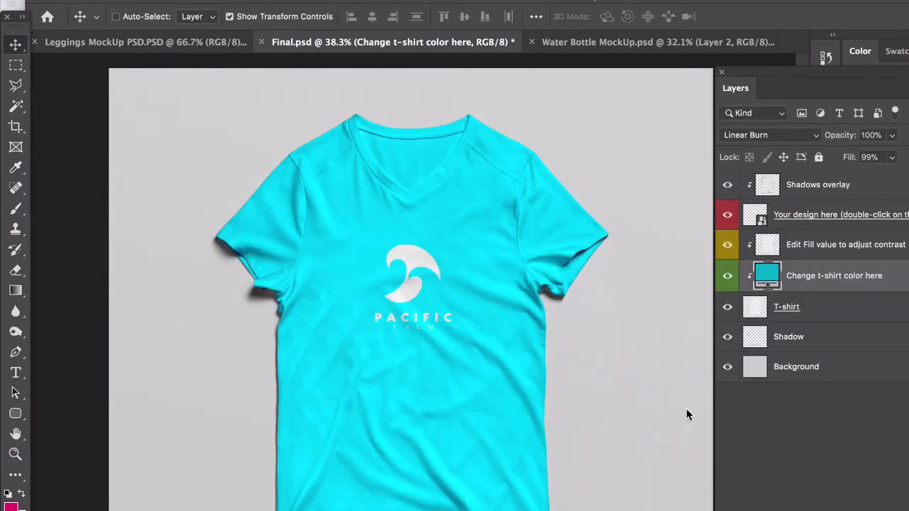
key(super+Tab)
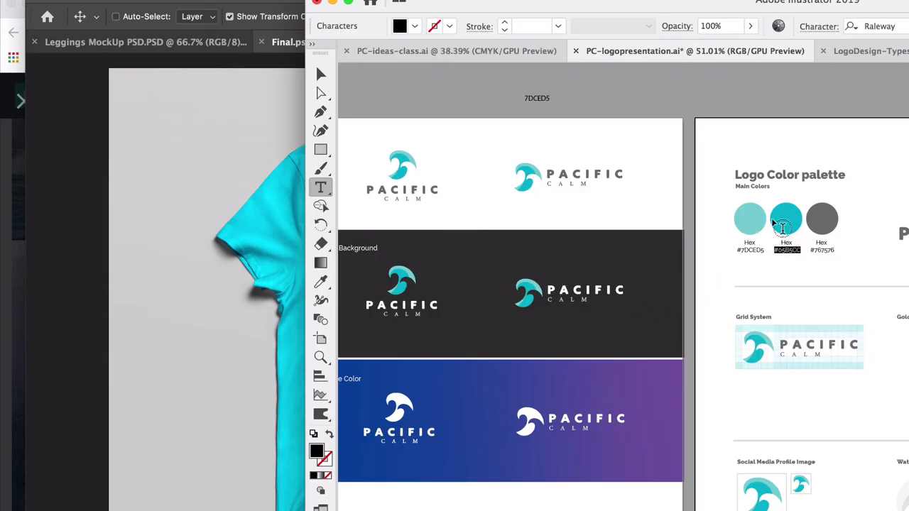
click(274, 219)
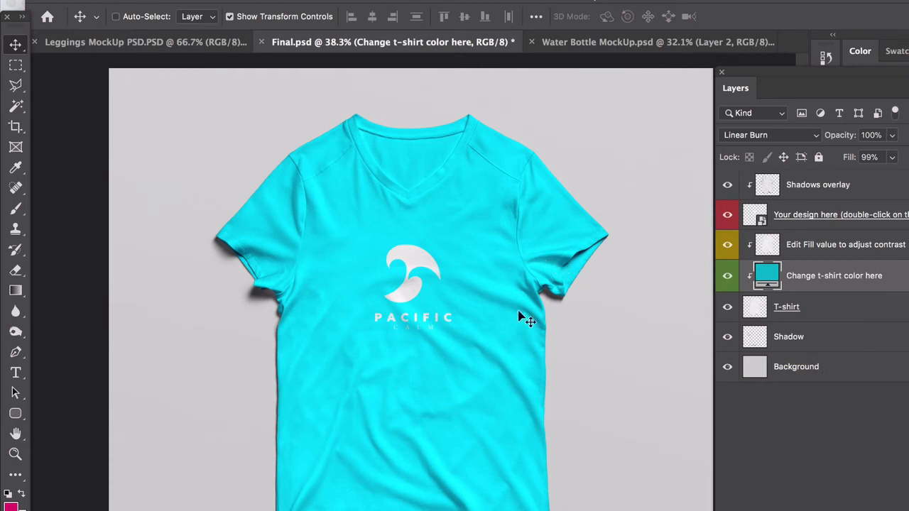
Check the logo color palette in Illustrator and darken the t-shirt color fill layer in Photoshop to the deep teal #027988.
key(super+Tab)
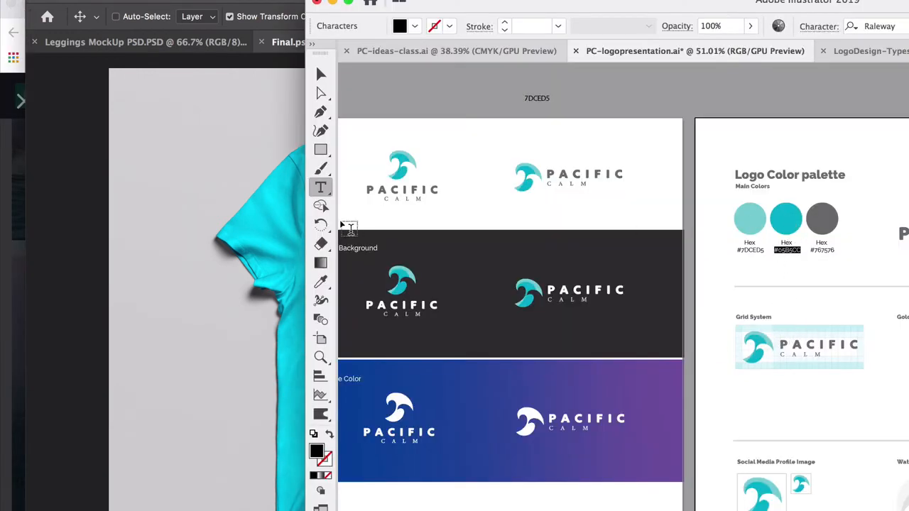
click(254, 237)
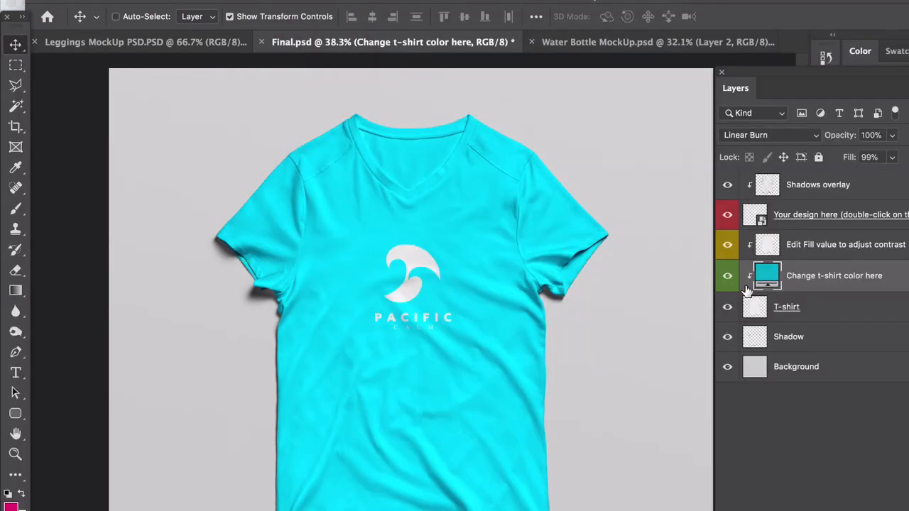
double_click(768, 277)
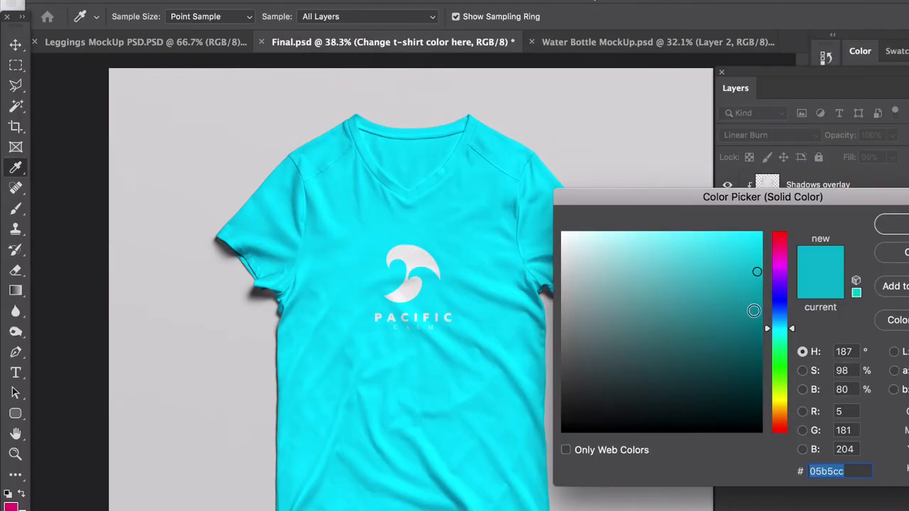
drag(753, 310, 758, 325)
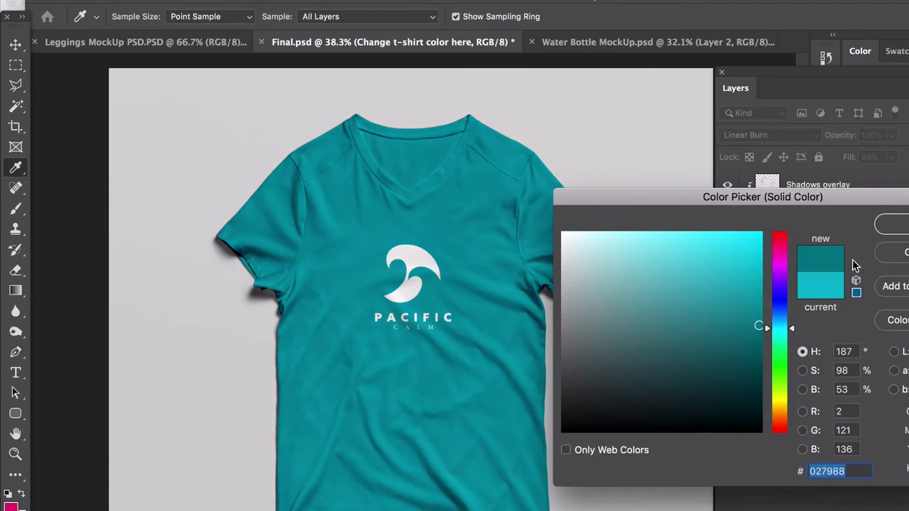
click(903, 226)
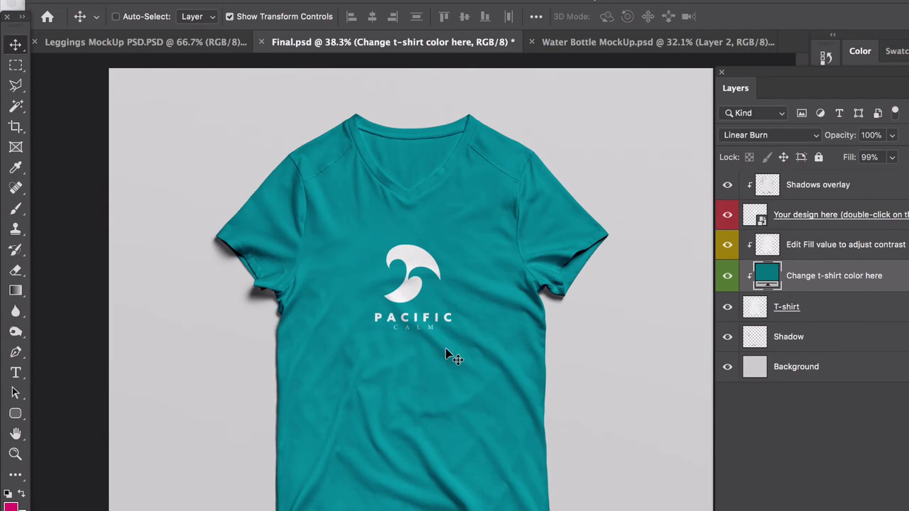
double_click(767, 276)
click(892, 224)
Toggle the Shadows overlay layer off and on repeatedly to compare how its shading affects the logo, leaving it shown.
click(752, 222)
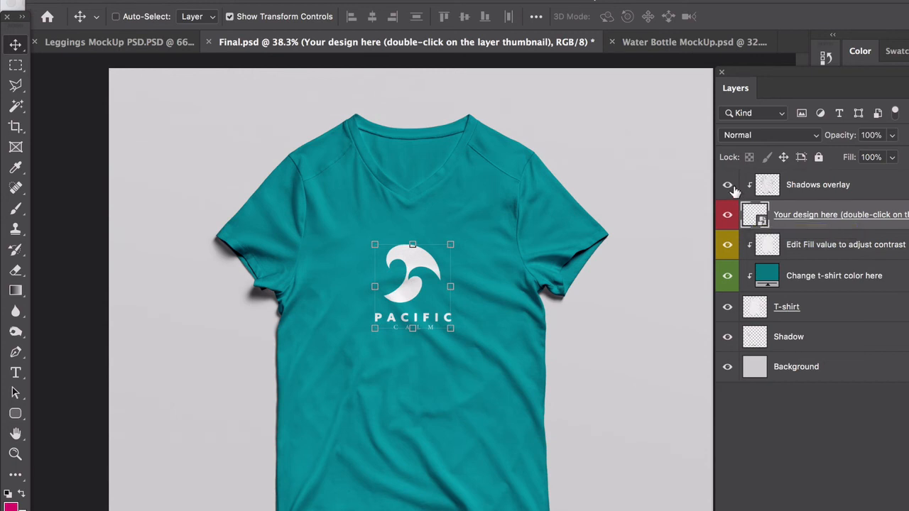
click(761, 187)
click(728, 186)
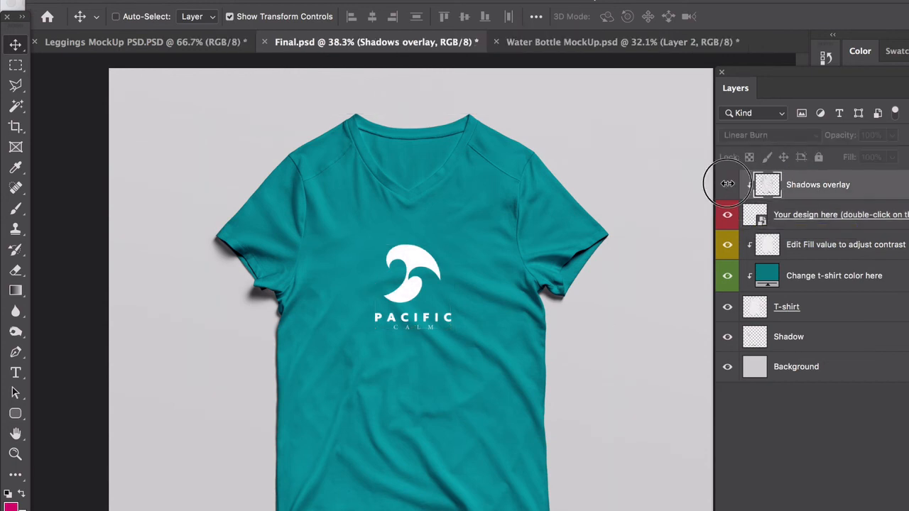
click(728, 186)
click(728, 186)
click(728, 186)
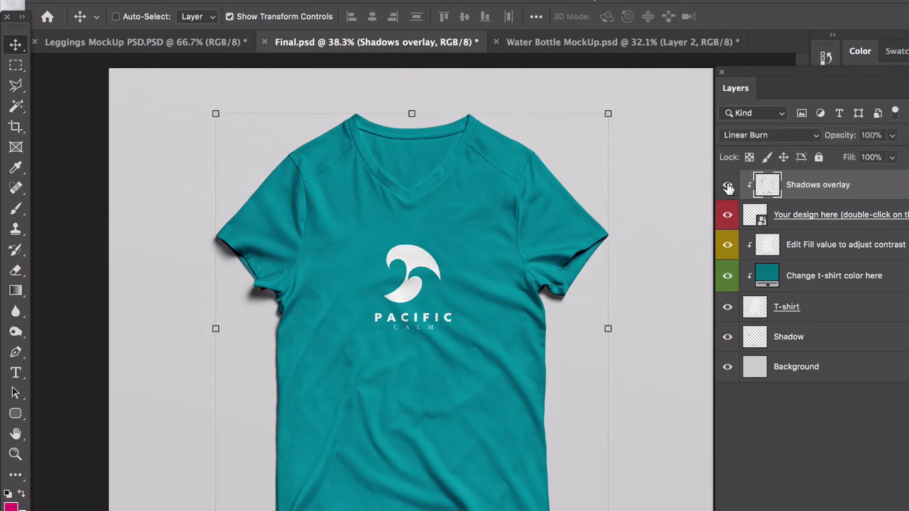
click(728, 186)
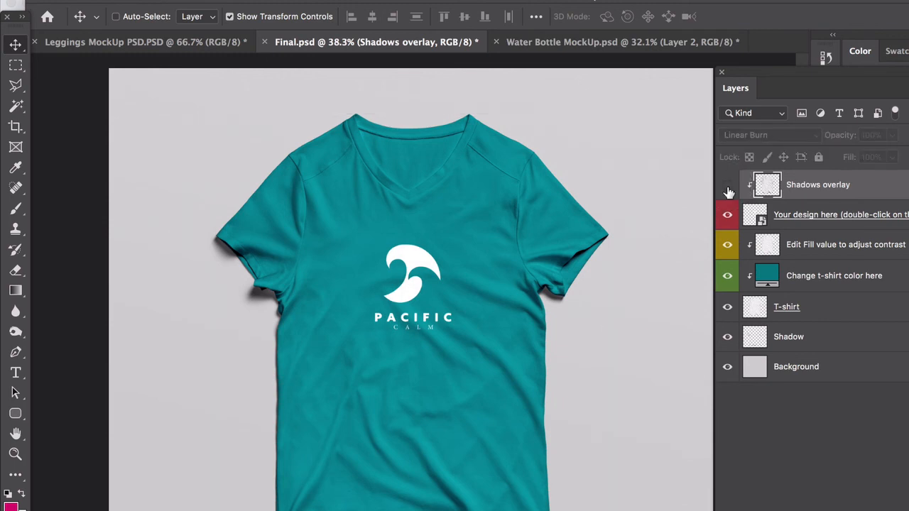
click(728, 186)
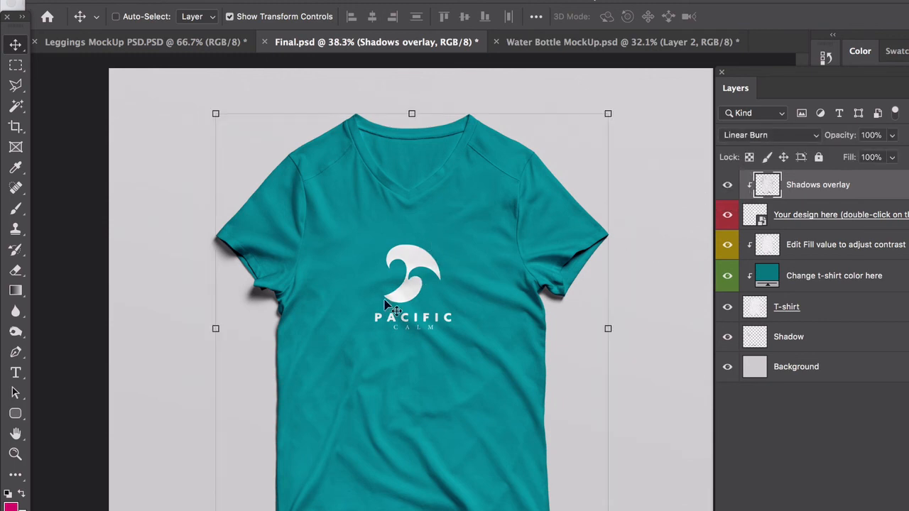